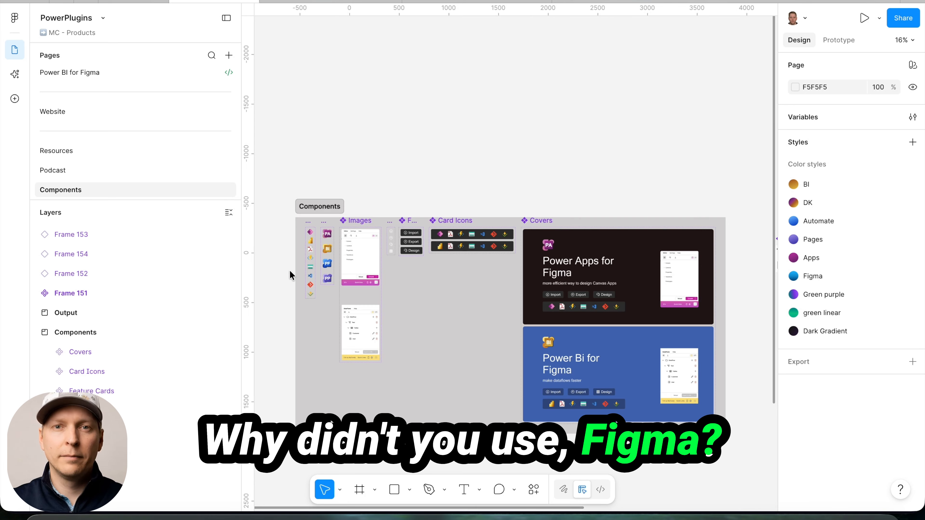
# Inspect the Icons and Logos component sets in the Components frame
pyautogui.scroll(10, 290, 270)
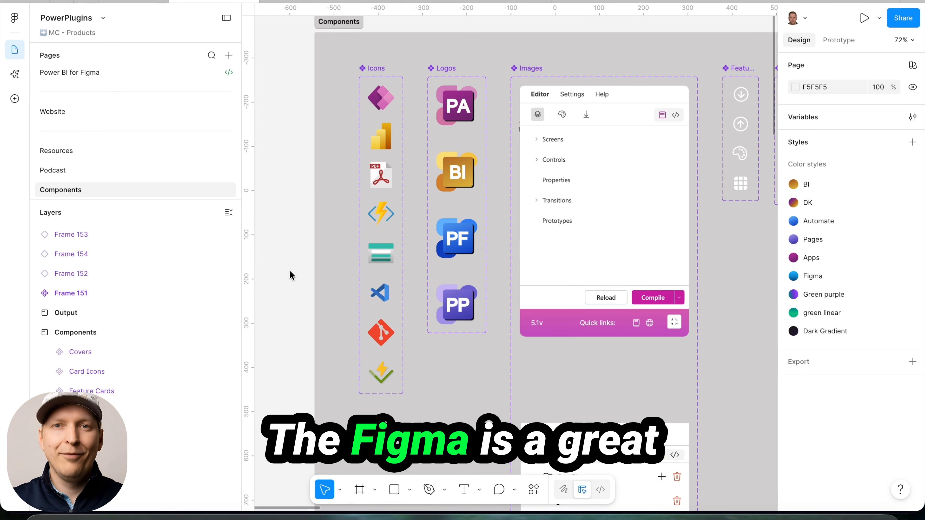
pyautogui.click(375, 68)
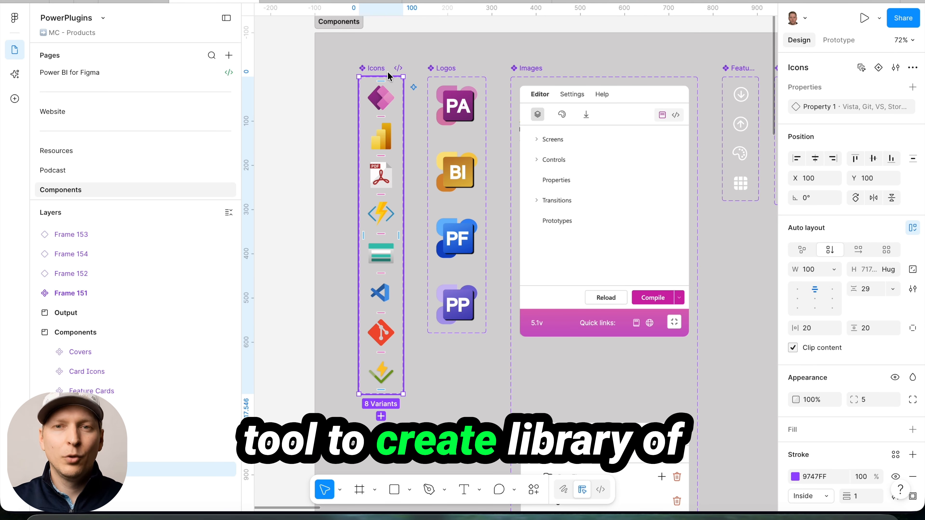
pyautogui.click(446, 69)
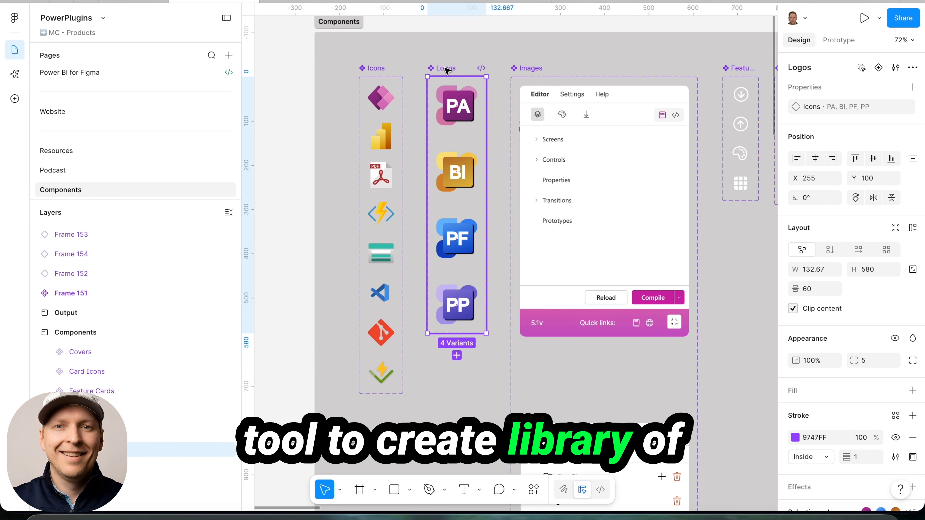
pyautogui.scroll(-10, 456, 148)
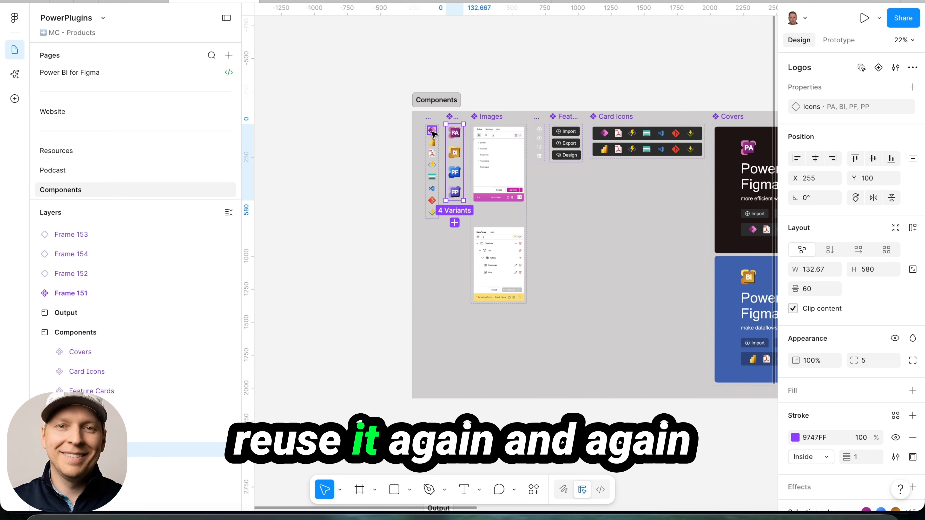
# Place an instance of the PA icon on the empty canvas outside the Components frame and open its Property 1 variant options
pyautogui.click(432, 132)
pyautogui.moveTo(433, 132); pyautogui.dragTo(376, 136)
pyautogui.scroll(6, 375, 136)
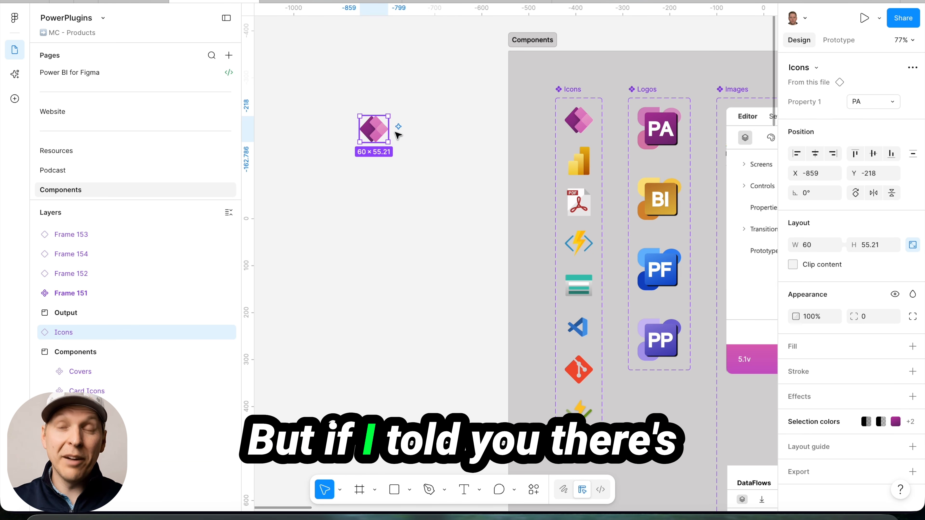
pyautogui.click(892, 102)
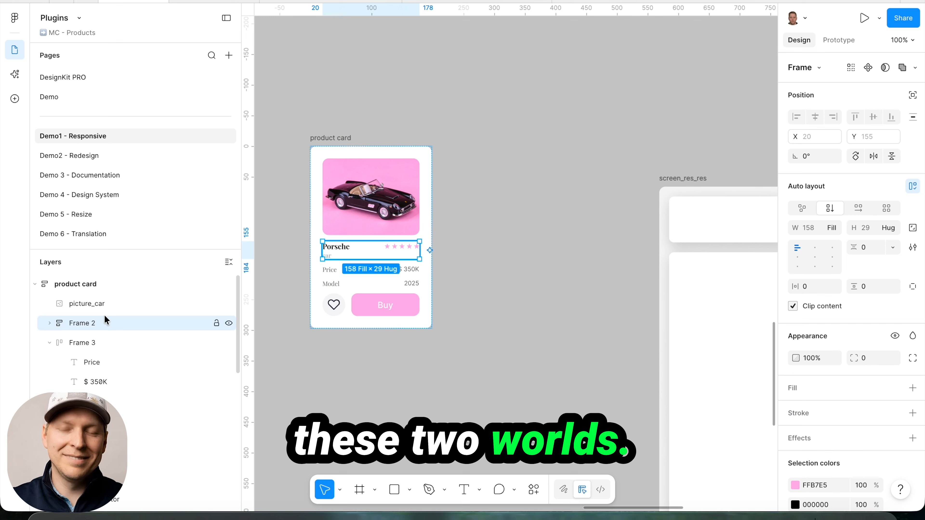
# Rename the product card's Frame 2 layer as "header"
pyautogui.doubleClick(103, 324)
pyautogui.write('header')
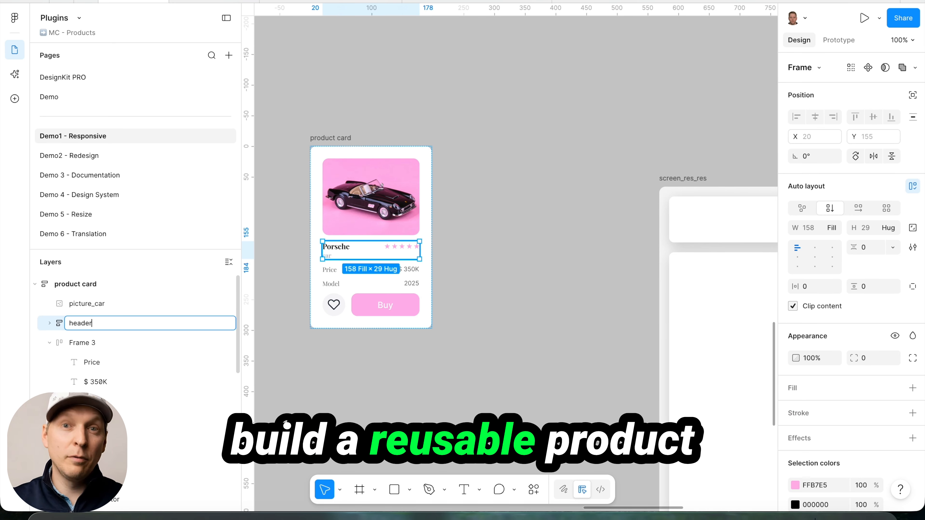
pyautogui.press('Return')
# Rename the Frame 3 layer holding the Price and $ 350K texts as "price frame"
pyautogui.click(94, 343)
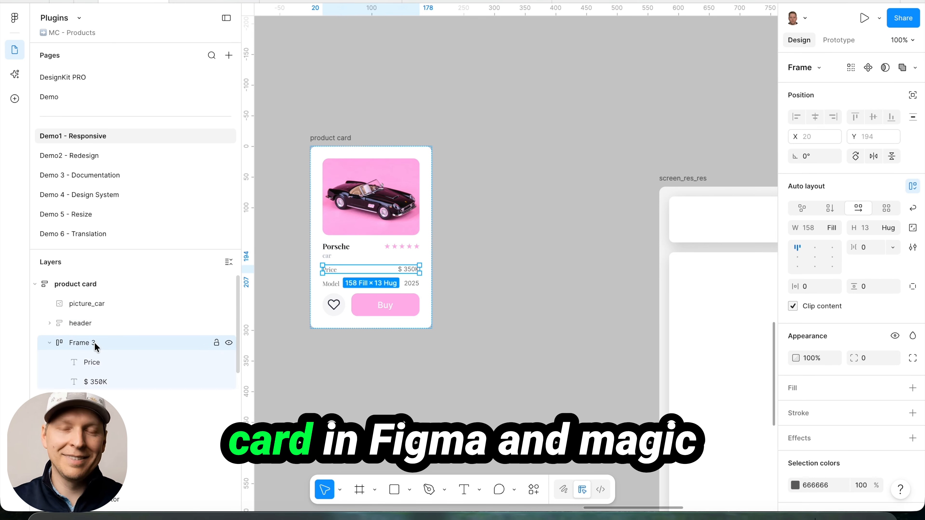
pyautogui.doubleClick(98, 342)
pyautogui.write('price')
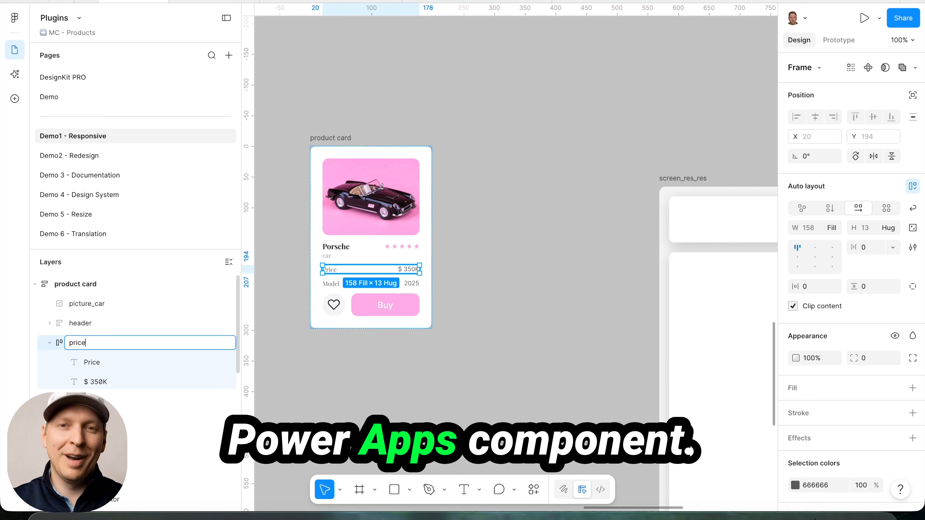
pyautogui.write(' fra')
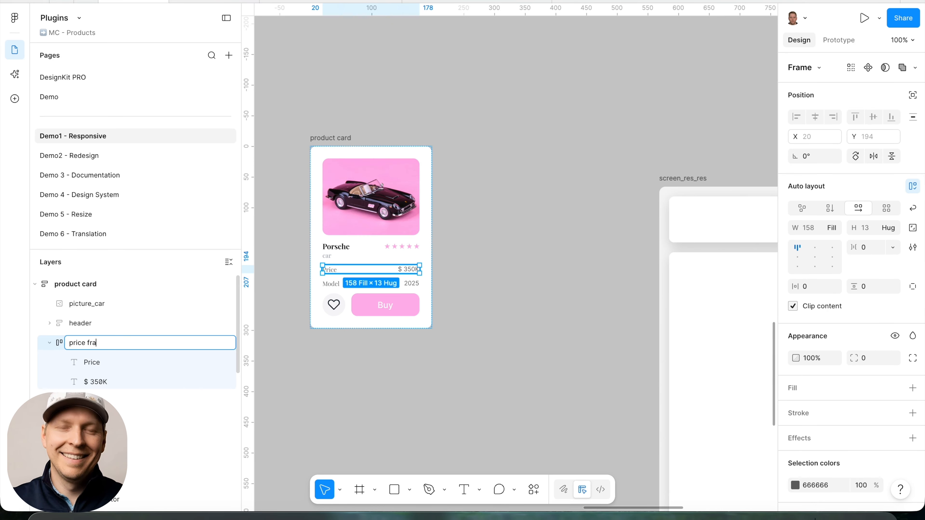
pyautogui.write('me')
pyautogui.press('Return')
# Rename the frame layer holding the Model and 2025 texts as "model frame"
pyautogui.click(87, 401)
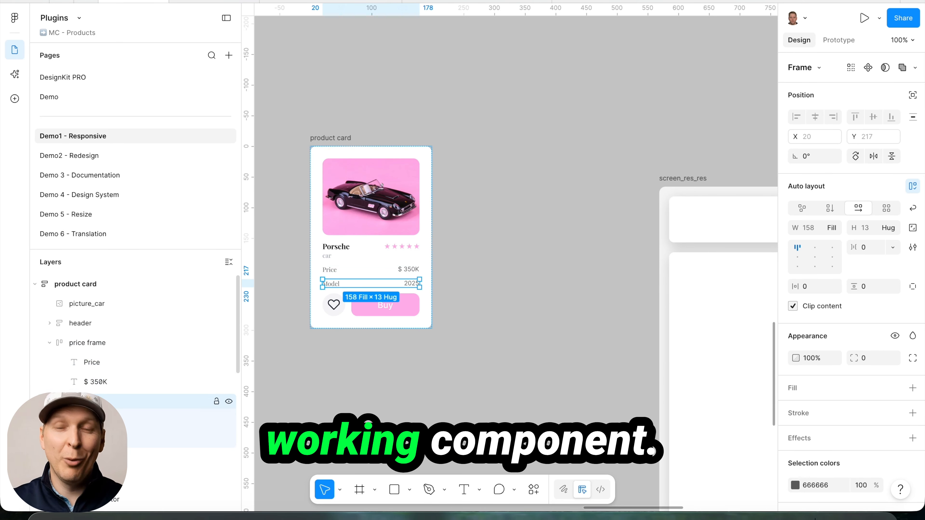
pyautogui.doubleClick(99, 401)
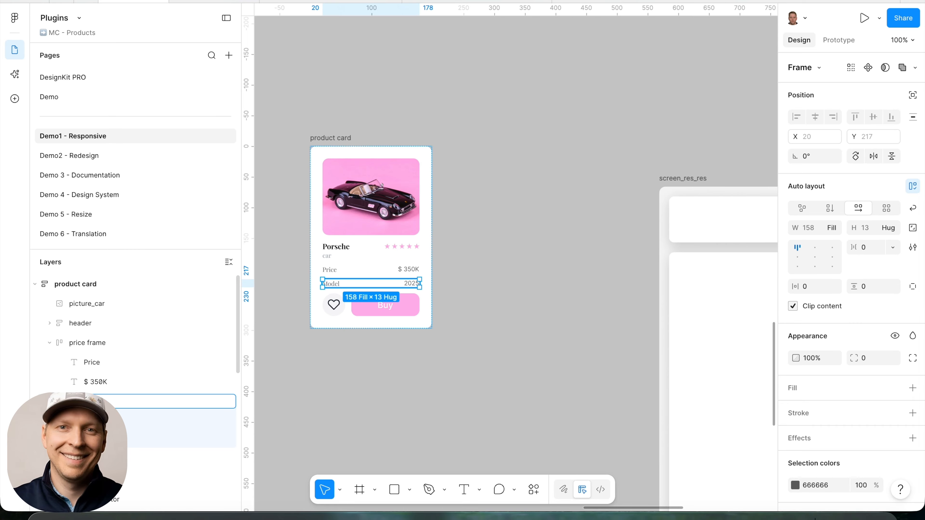
pyautogui.write('model frame')
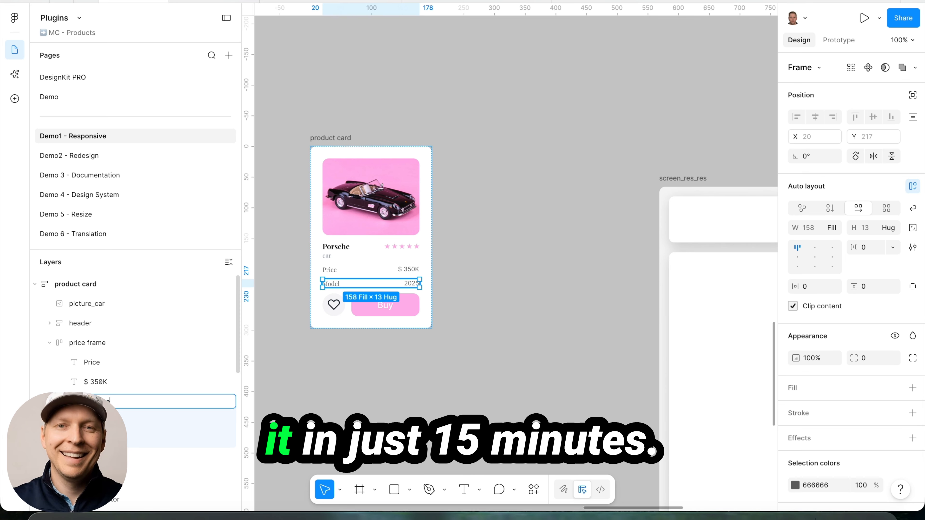
pyautogui.press('Return')
pyautogui.doubleClick(94, 460)
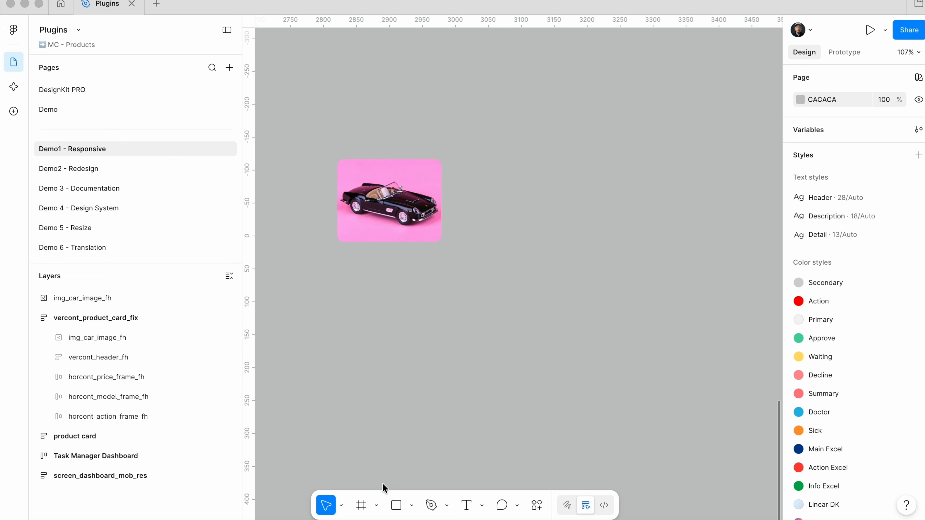
# Draw a new frame about 255 × 342 on the canvas beside the car image
pyautogui.click(360, 505)
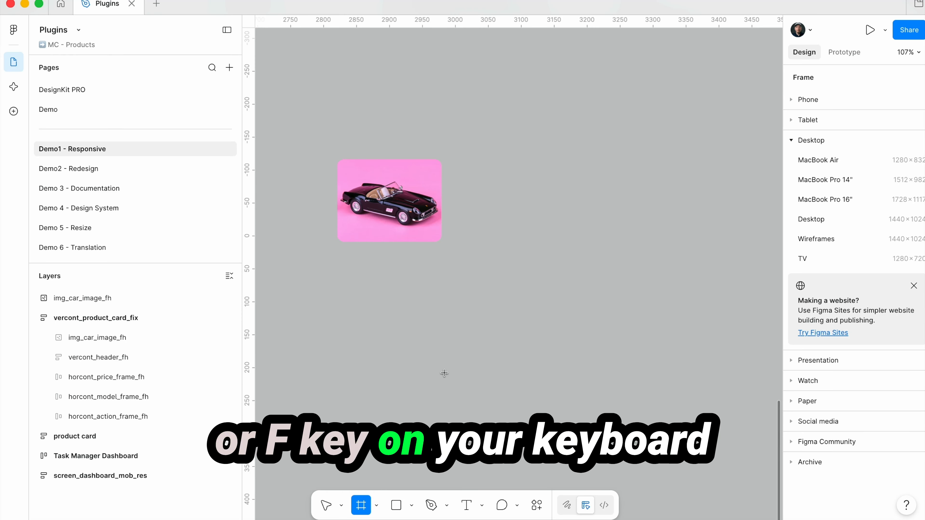
pyautogui.press('Escape')
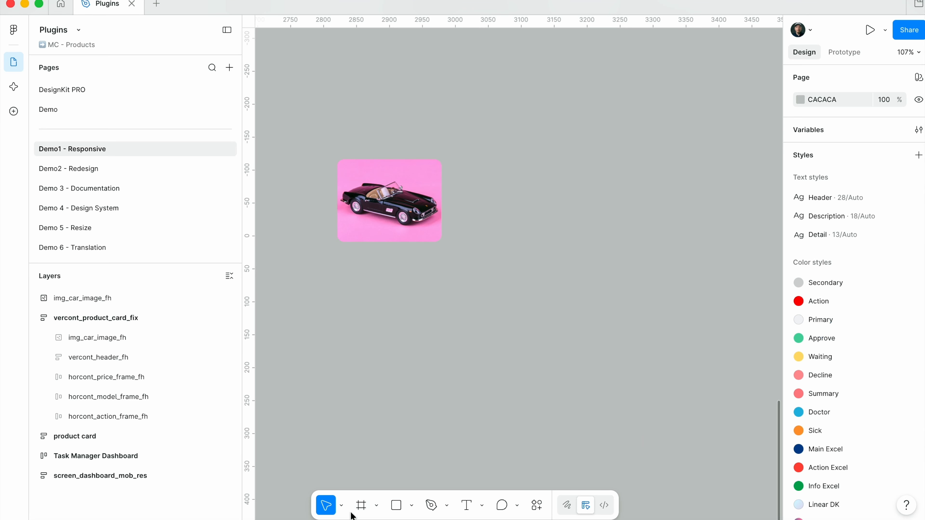
pyautogui.click(361, 506)
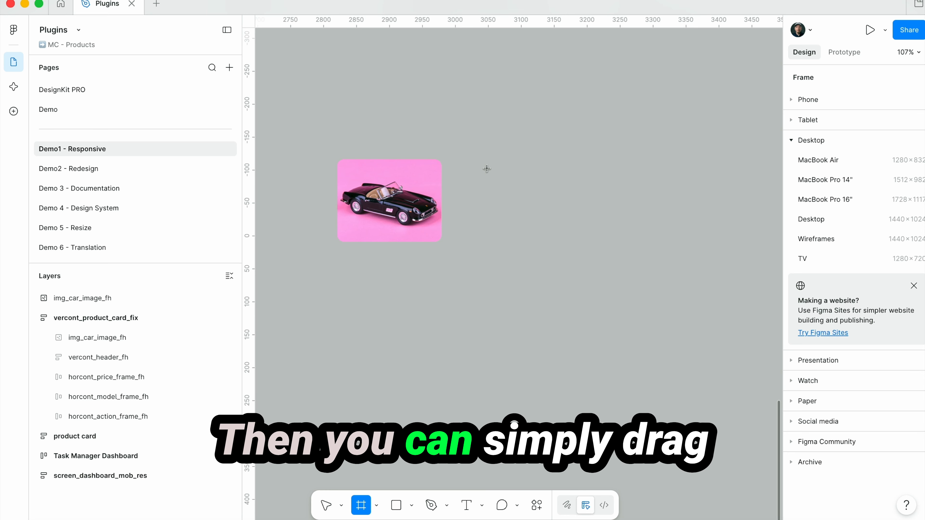
pyautogui.moveTo(484, 161)
pyautogui.mouseDown()
pyautogui.moveTo(517, 293)
pyautogui.moveTo(675, 360)
pyautogui.moveTo(652, 364)
pyautogui.moveTo(651, 384)
pyautogui.mouseUp()
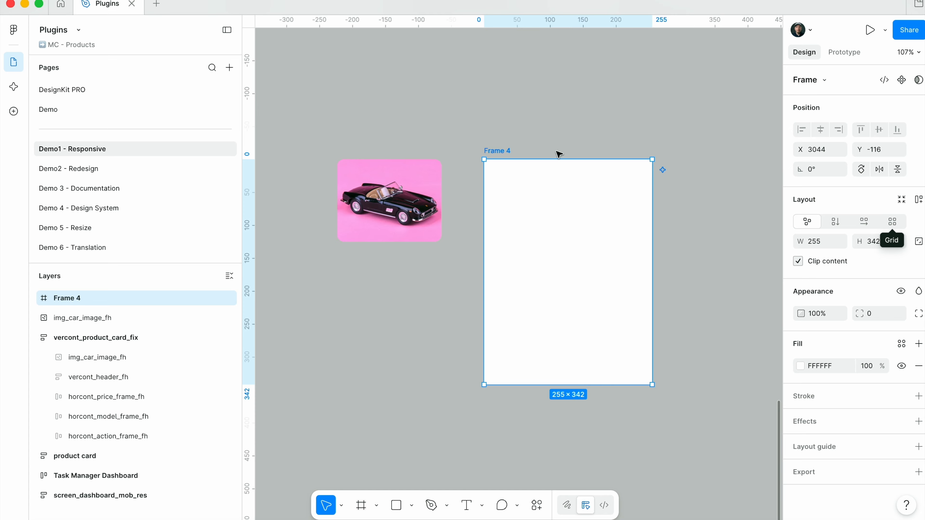
# Apply vertical auto layout to the new frame and place the car image inside it
pyautogui.click(500, 148)
pyautogui.moveTo(499, 148); pyautogui.dragTo(492, 141)
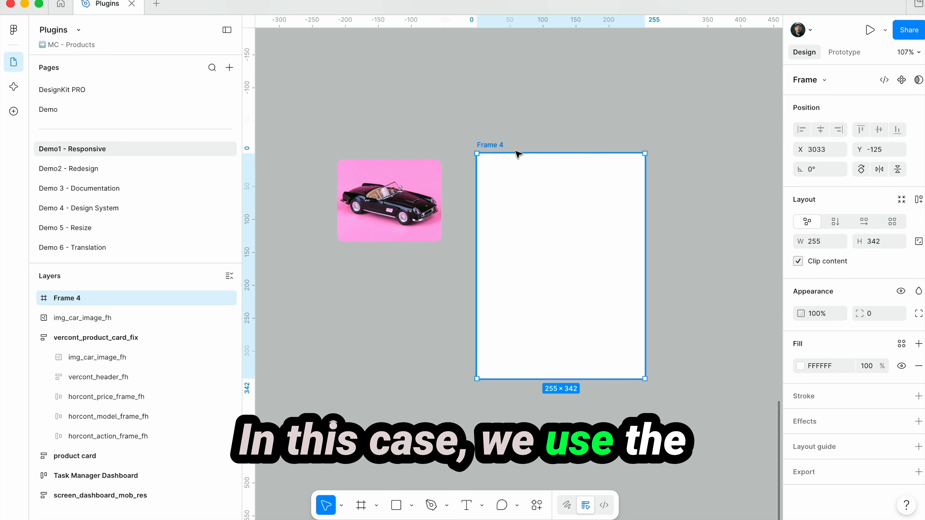
pyautogui.click(835, 222)
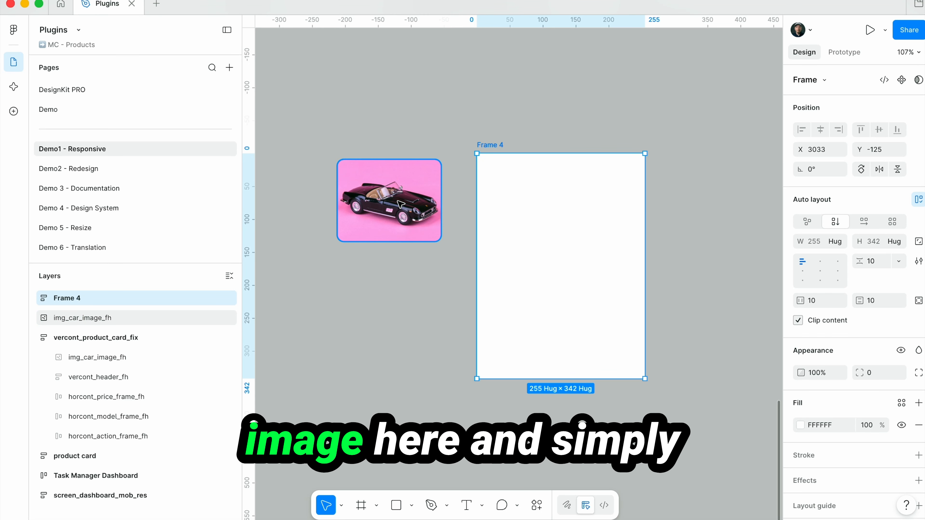
pyautogui.moveTo(390, 196); pyautogui.dragTo(568, 211)
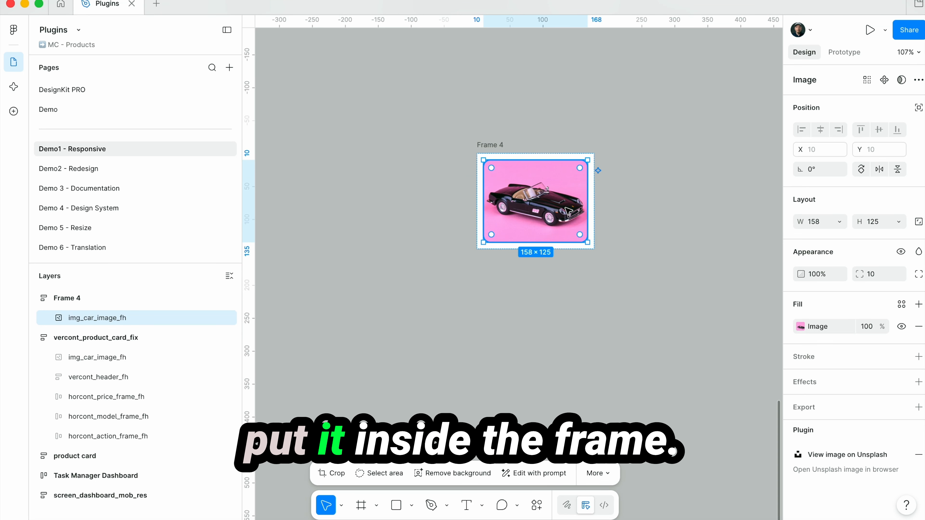
# Set the frame's horizontal and vertical auto layout padding to 20
pyautogui.click(488, 145)
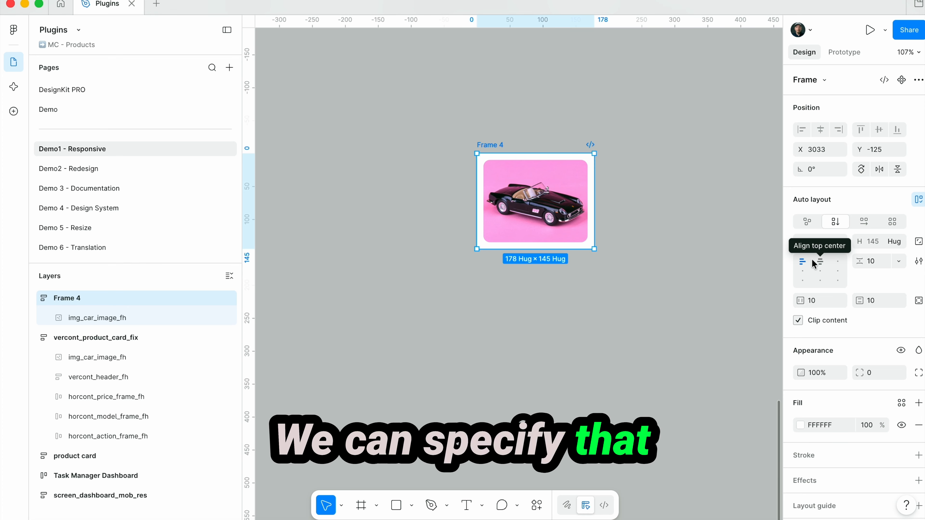
pyautogui.click(817, 302)
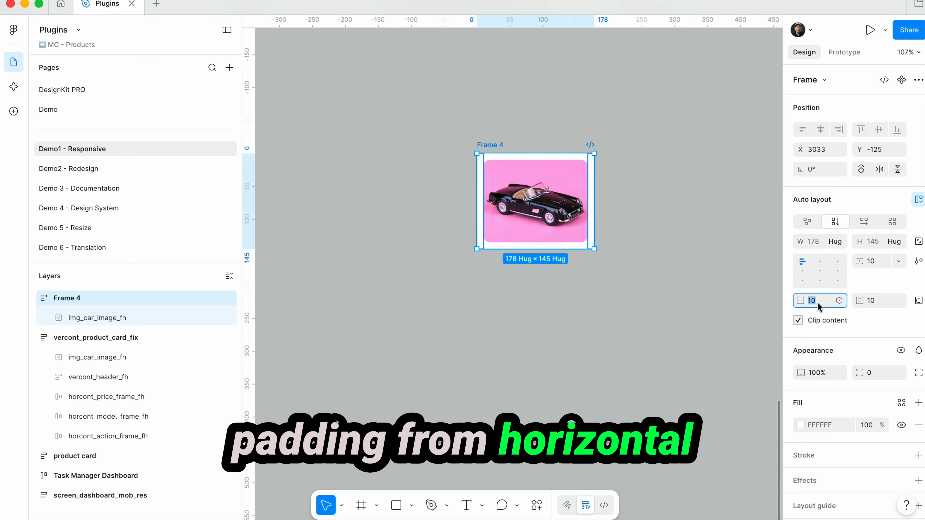
pyautogui.click(868, 299)
pyautogui.write('20')
pyautogui.press('Return')
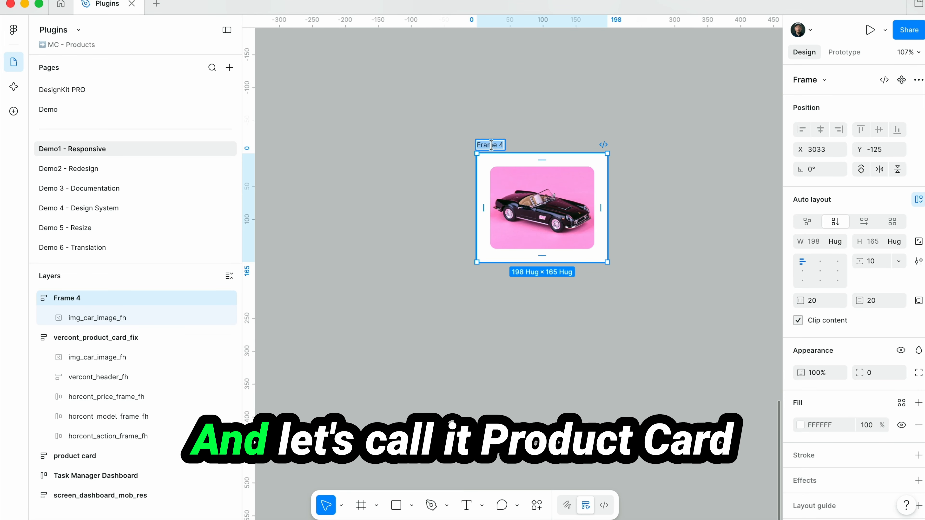
# Rename the frame around the car image as "product card"
pyautogui.write('product card')
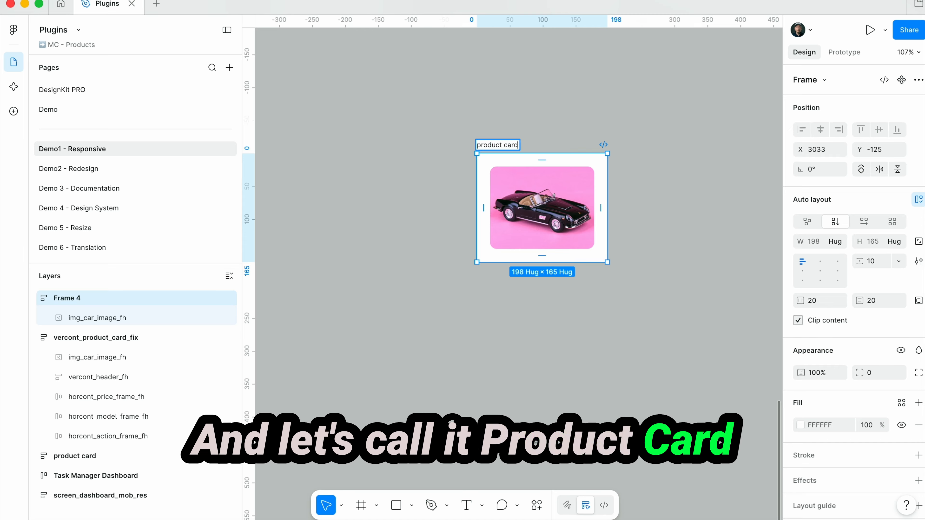
pyautogui.press('Return')
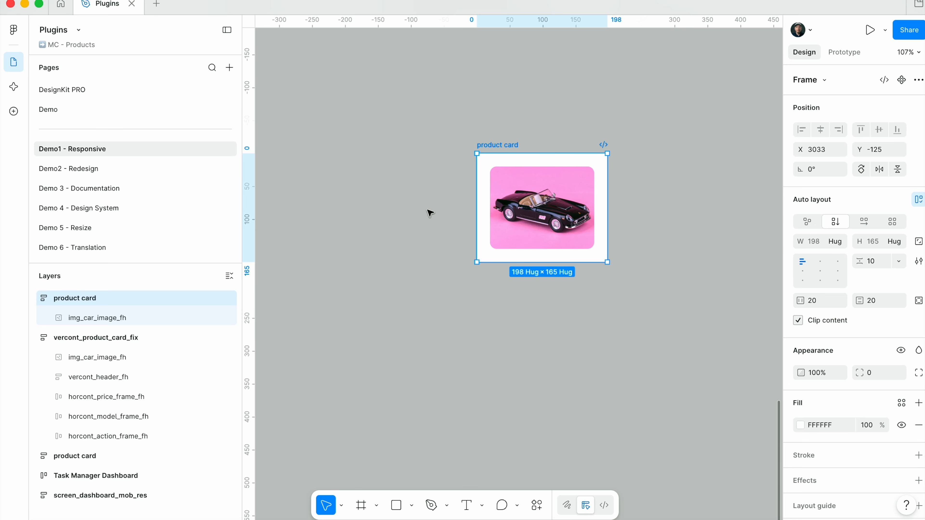
pyautogui.press('Escape')
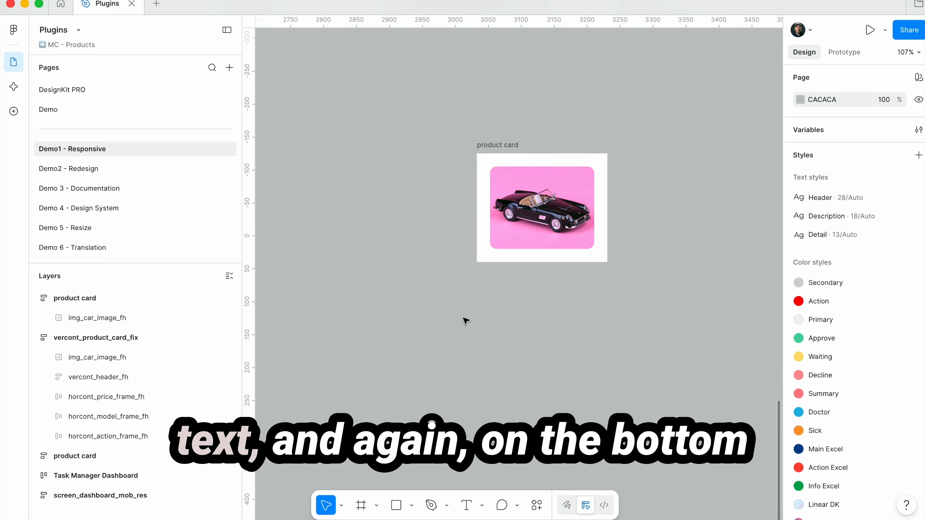
# Add the text "Porshe" below the car image inside the product card
pyautogui.click(466, 507)
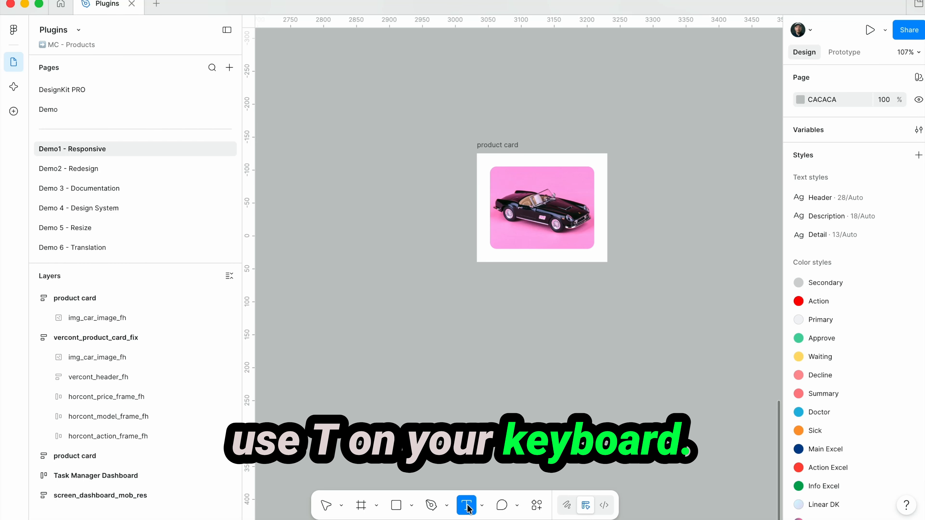
pyautogui.click(500, 253)
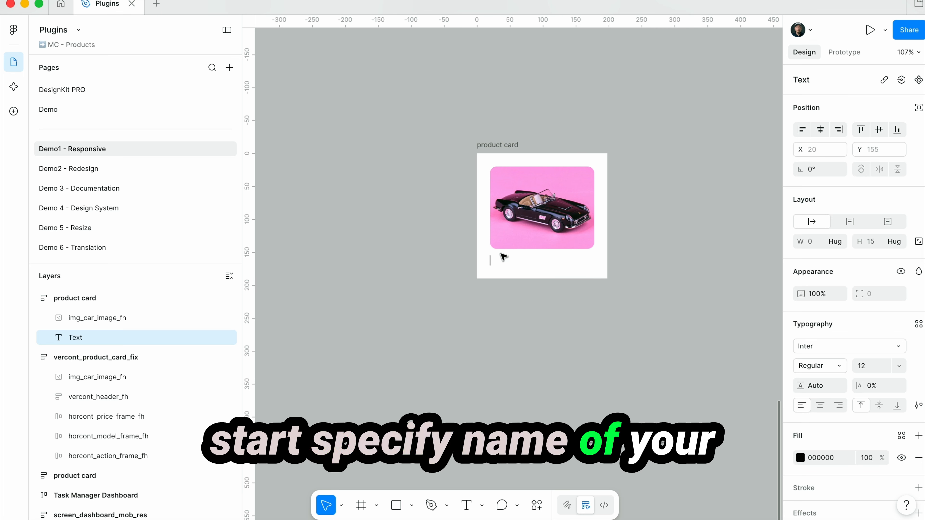
pyautogui.press('capslock')
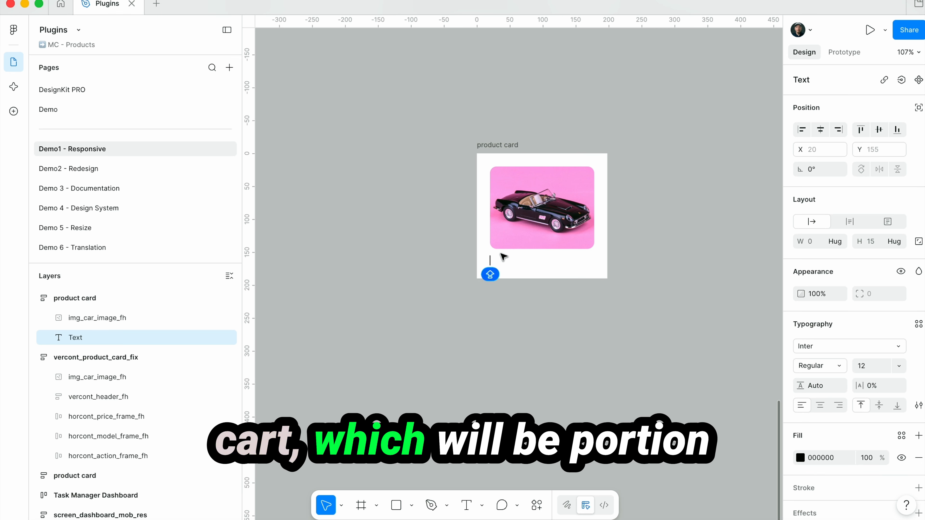
pyautogui.write('she')
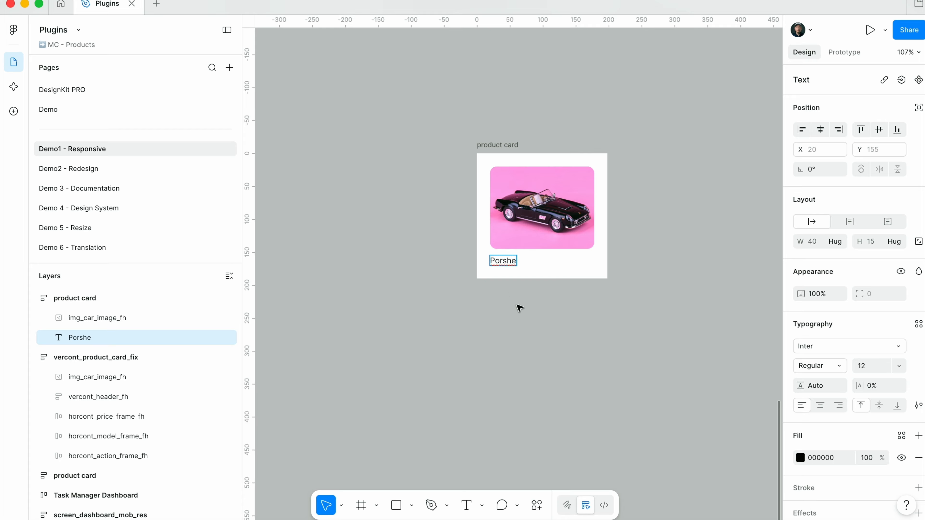
pyautogui.press('Escape')
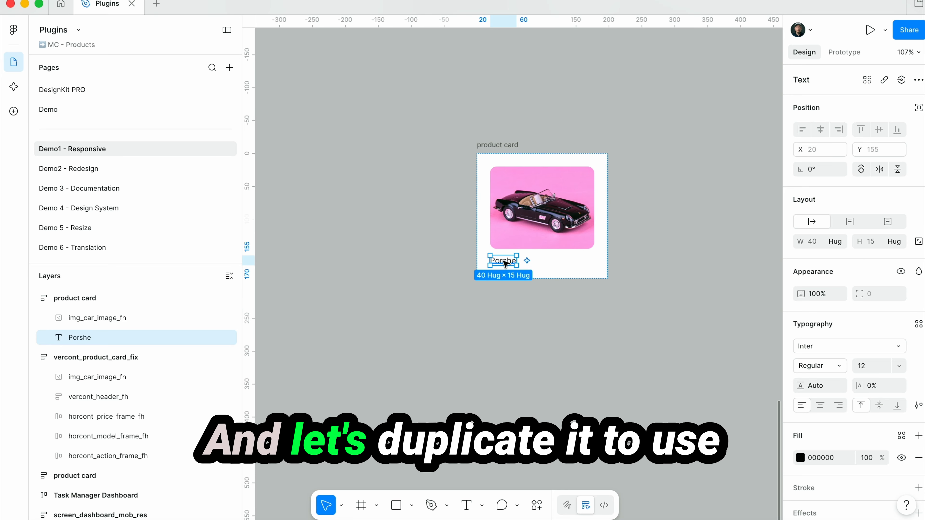
# Duplicate the "Porshe" text within the card and change the copy to "car"
pyautogui.press('super+d')
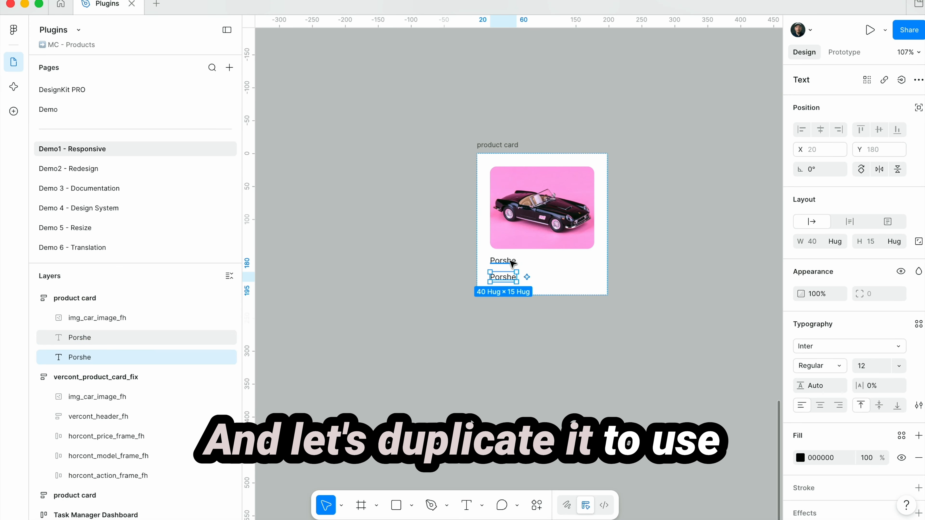
pyautogui.doubleClick(503, 277)
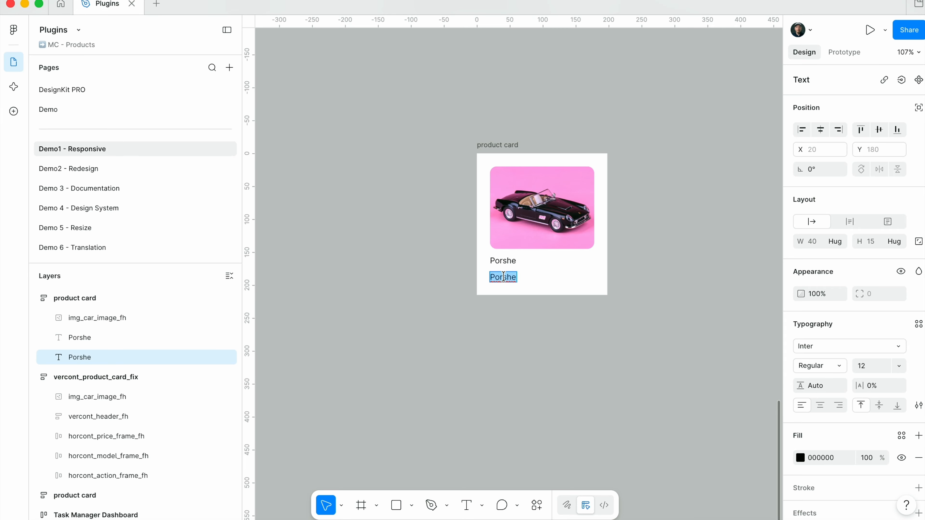
pyautogui.write('car')
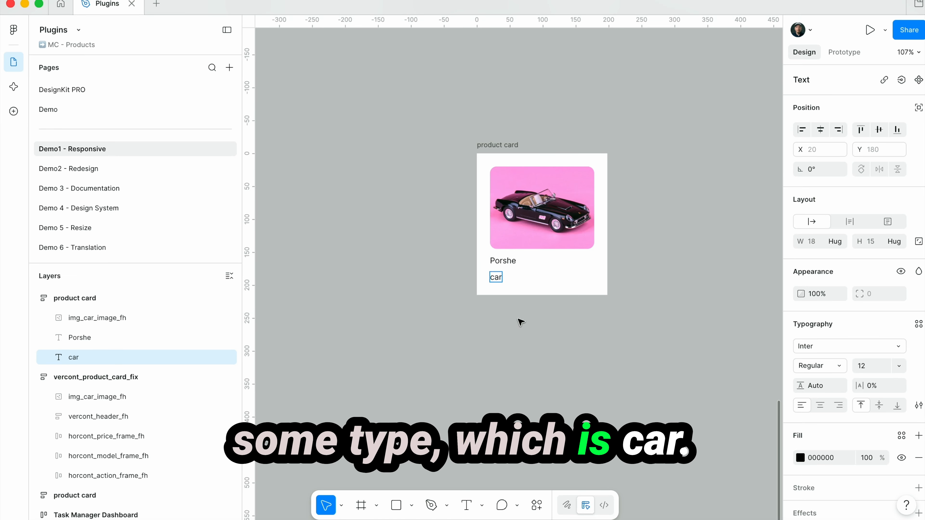
# Change the font of the "Porshe" title on the product card to Clash Display
pyautogui.press('Escape')
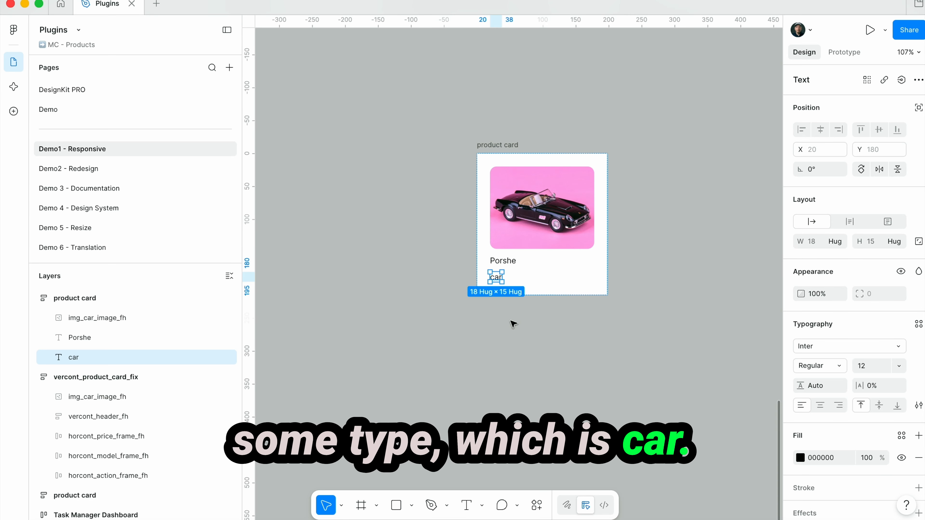
pyautogui.click(502, 263)
pyautogui.click(831, 348)
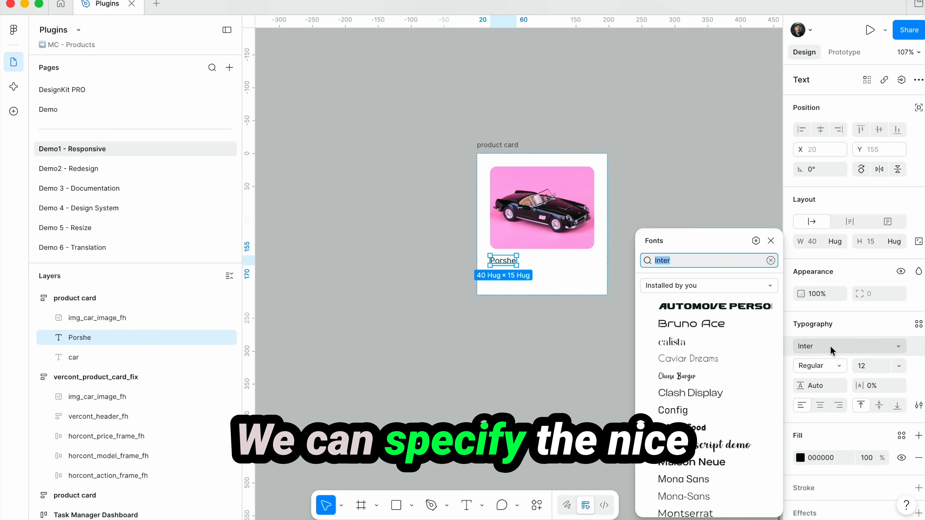
pyautogui.click(698, 398)
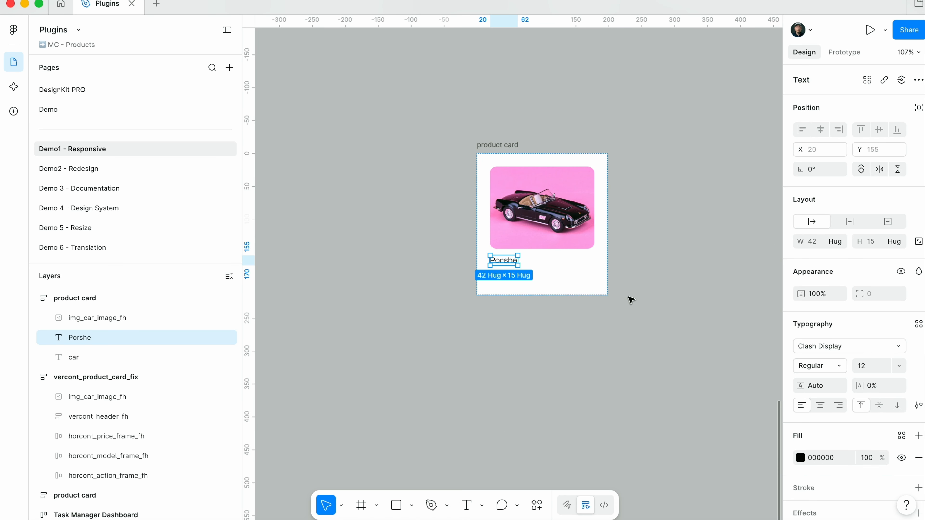
pyautogui.click(503, 314)
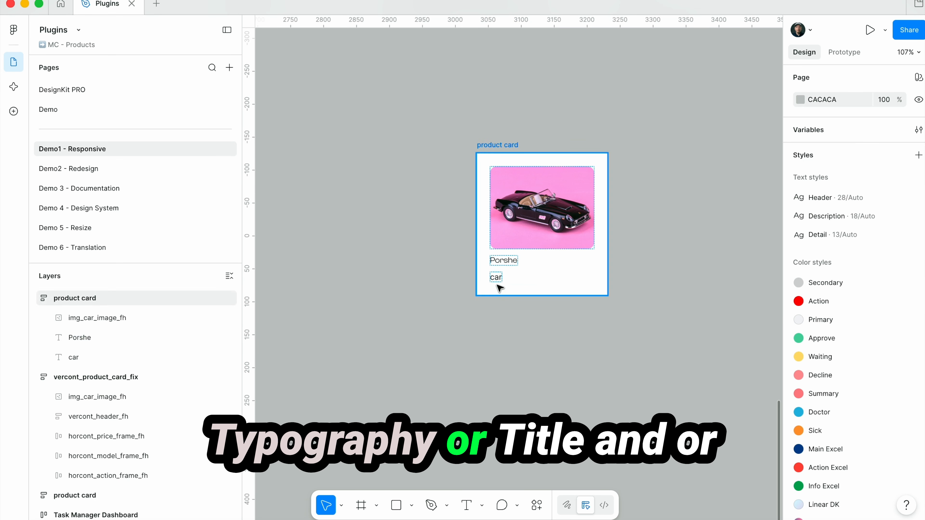
# Change the font of the "car" text under the title to Config
pyautogui.click(496, 278)
pyautogui.click(863, 346)
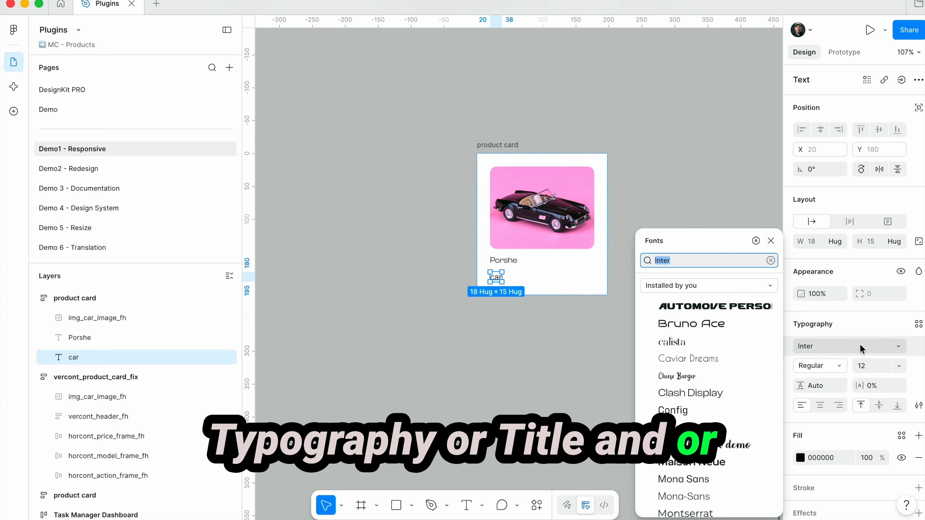
pyautogui.click(686, 411)
pyautogui.click(567, 316)
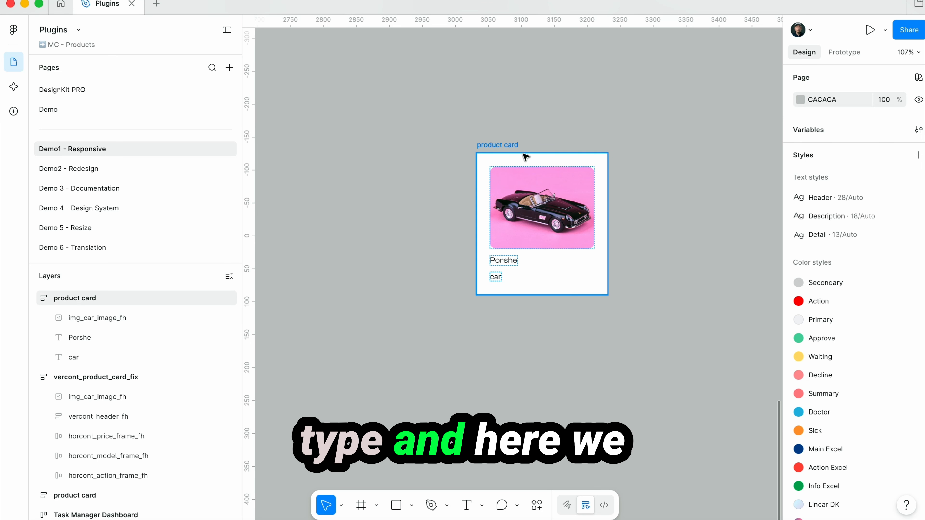
# Wrap the "Porshe" and "car" texts together in an auto layout frame inside the product card
pyautogui.click(503, 260)
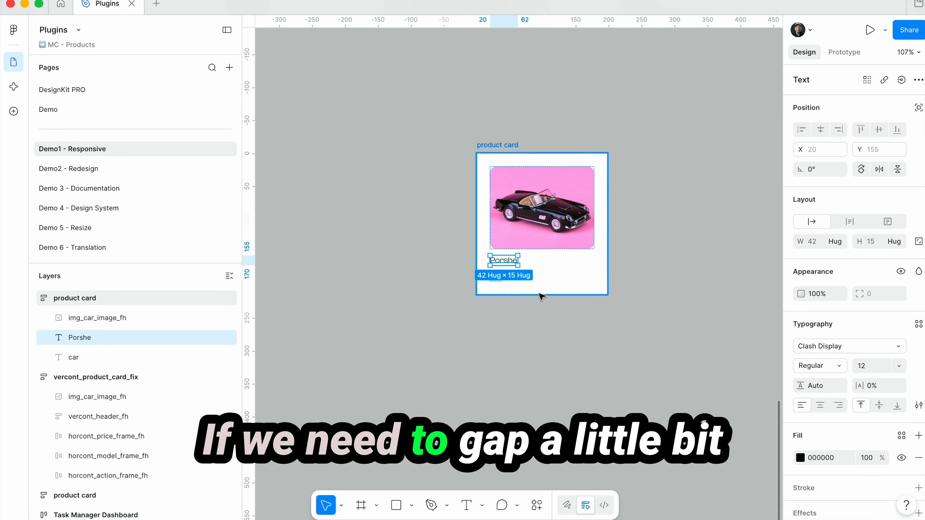
pyautogui.click(533, 326)
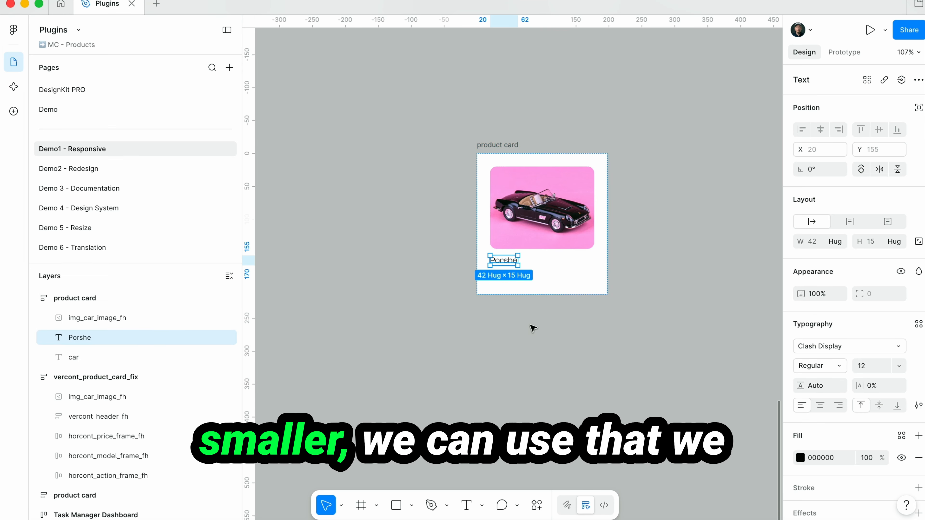
pyautogui.click(504, 261)
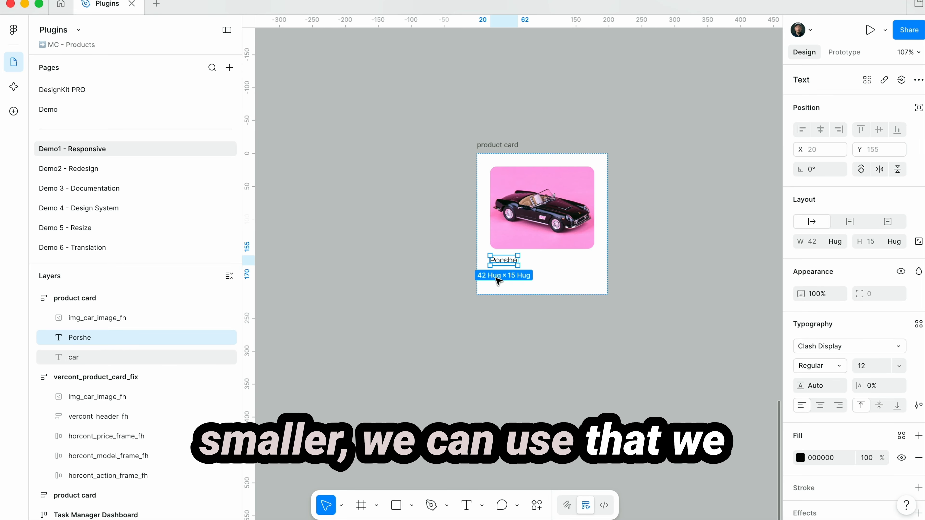
pyautogui.keyDown('shift'); pyautogui.click(85, 354); pyautogui.keyUp('shift')
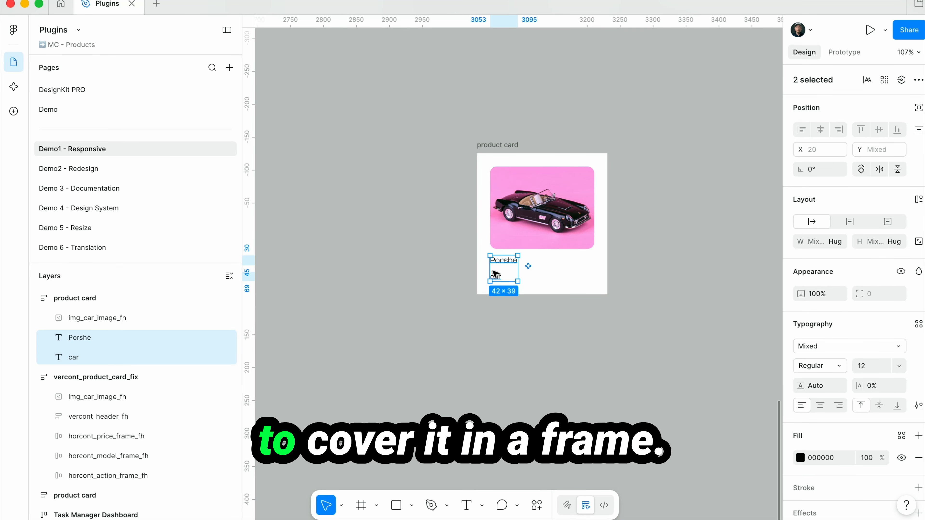
pyautogui.hotkey('shift', 'a')
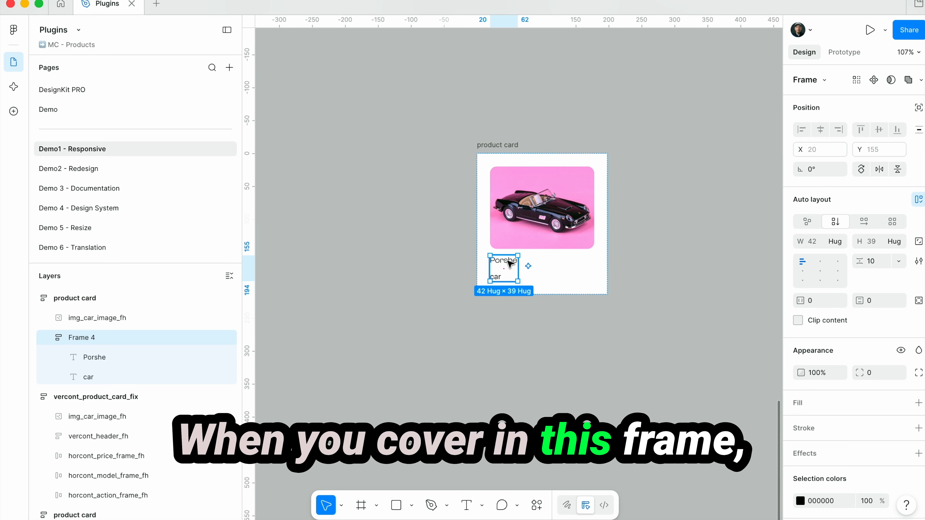
# Set the new text frame's width to fill the container and its vertical gap to 2
pyautogui.click(835, 241)
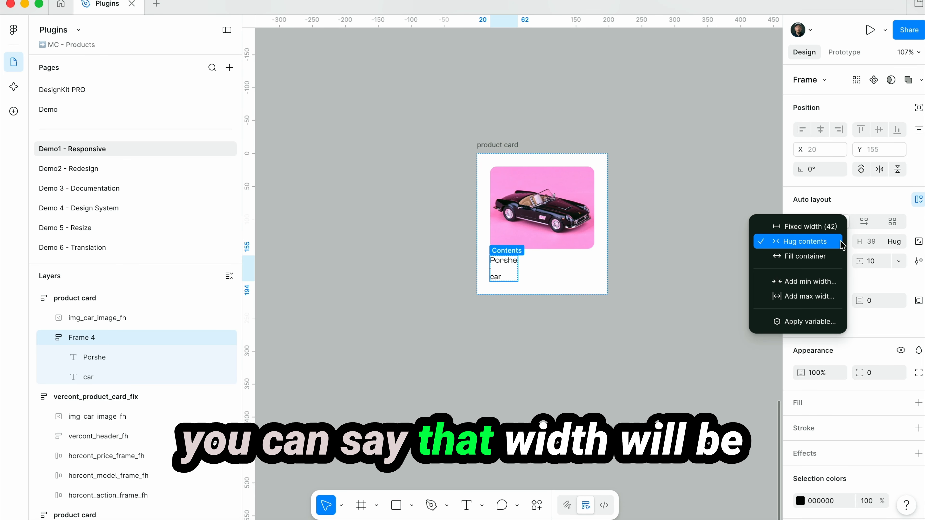
pyautogui.click(820, 257)
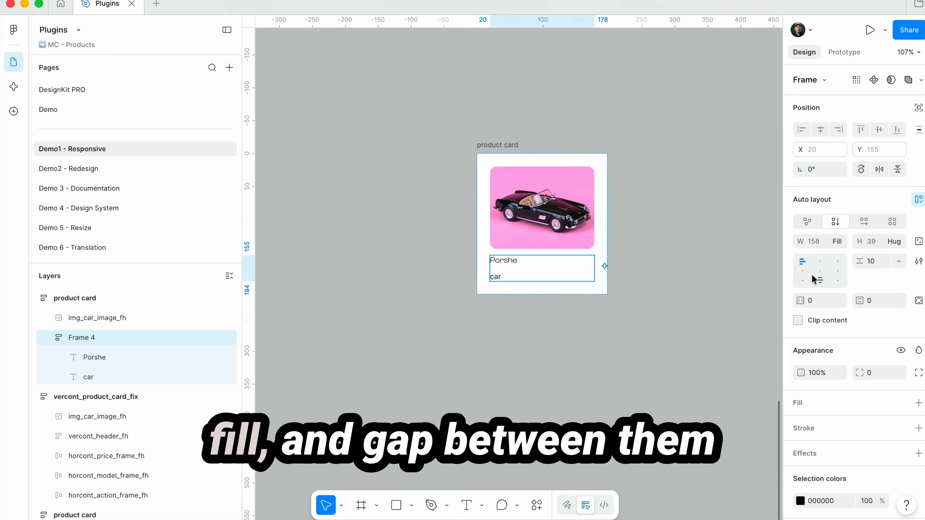
pyautogui.click(878, 262)
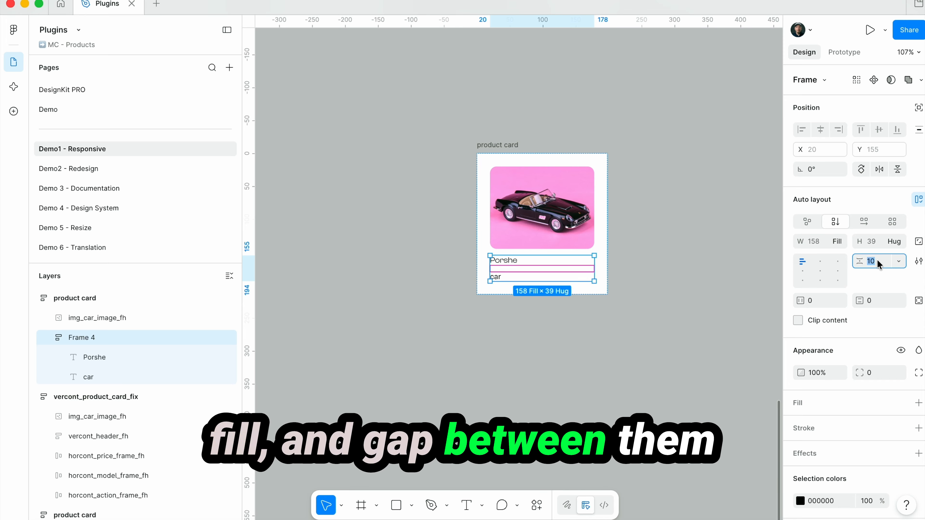
pyautogui.write('2')
pyautogui.press('Return')
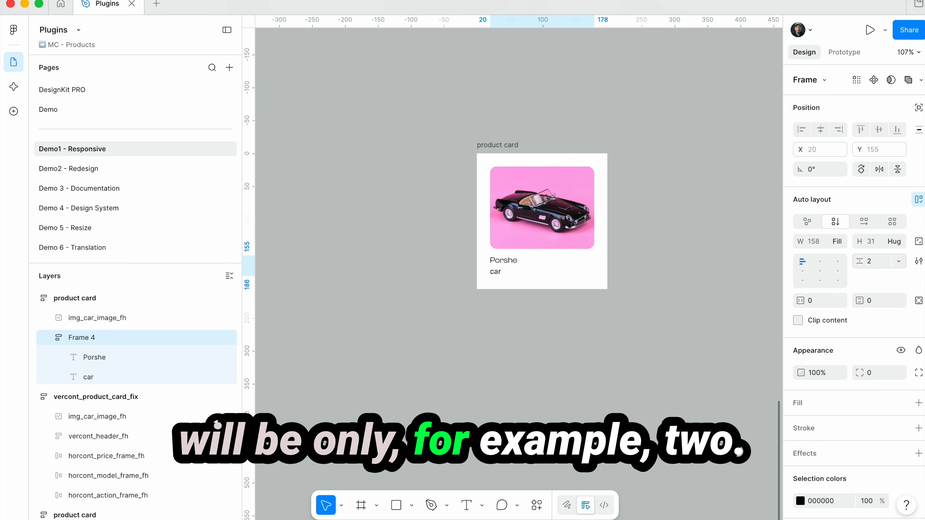
# Increase the "Porshe" title's font size to 20
pyautogui.click(503, 261)
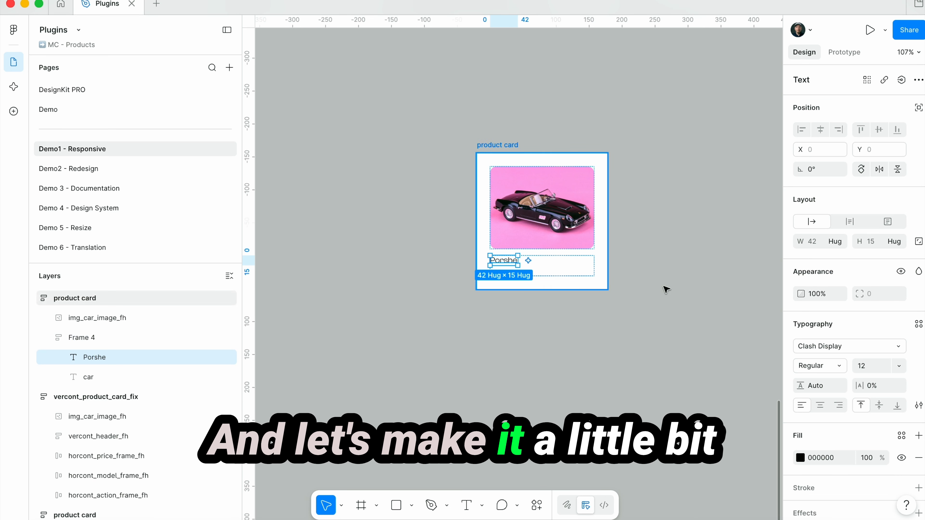
pyautogui.click(898, 366)
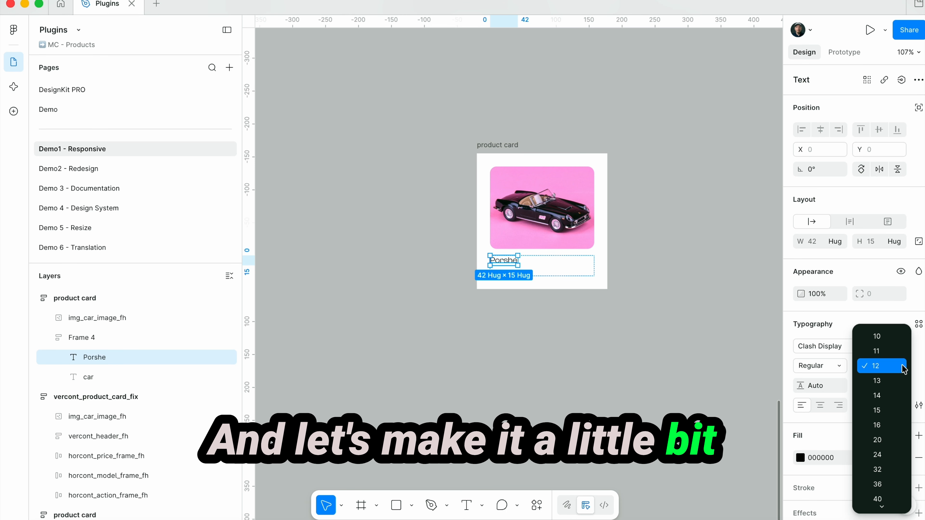
pyautogui.click(894, 442)
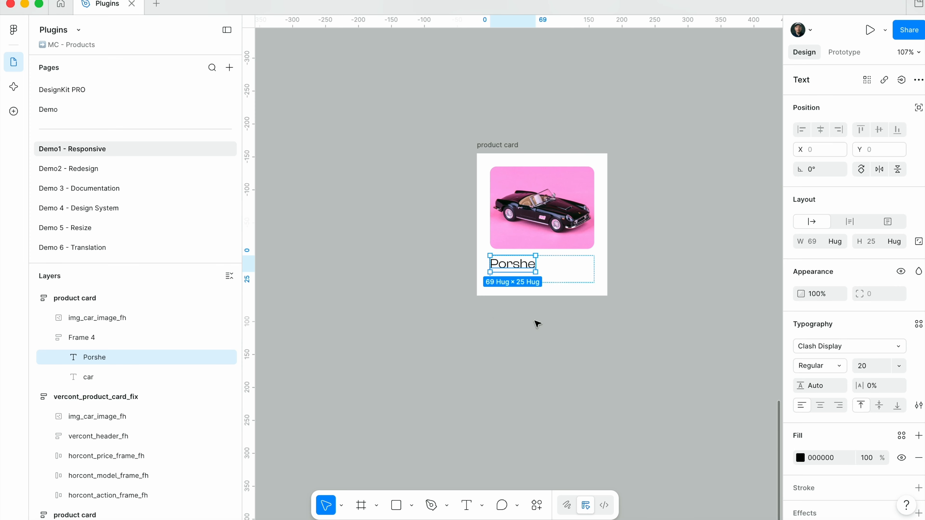
pyautogui.click(496, 320)
# Recolor the "car" text with the grey-blue page color 6A7282
pyautogui.keyDown('super'); pyautogui.click(496, 279); pyautogui.keyUp('super')
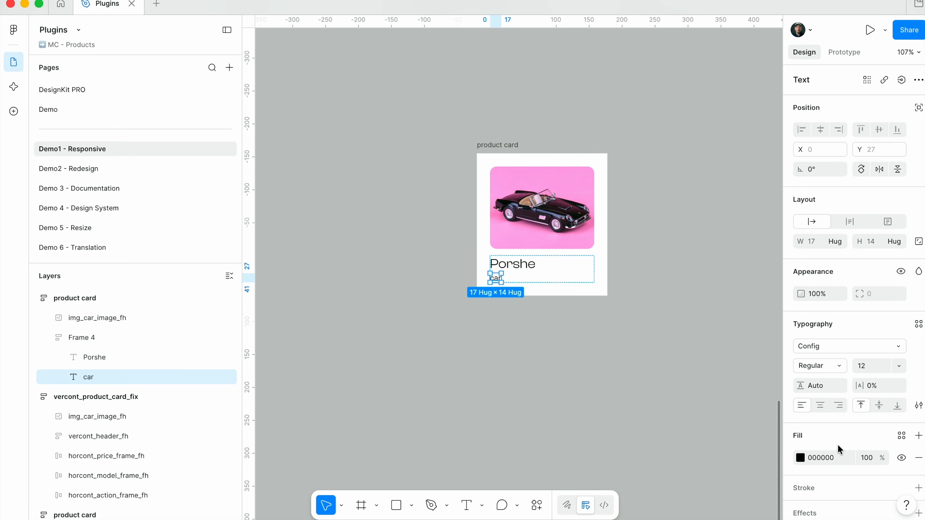
pyautogui.click(800, 458)
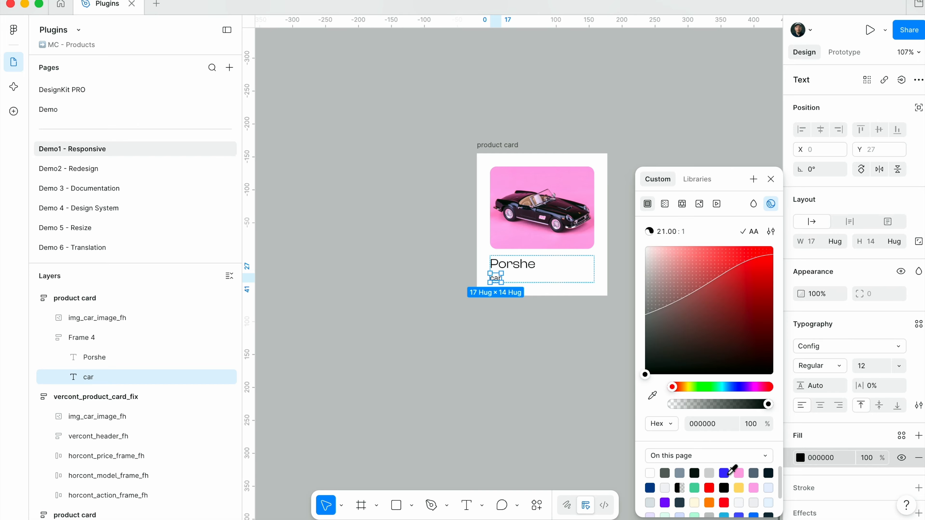
pyautogui.click(723, 473)
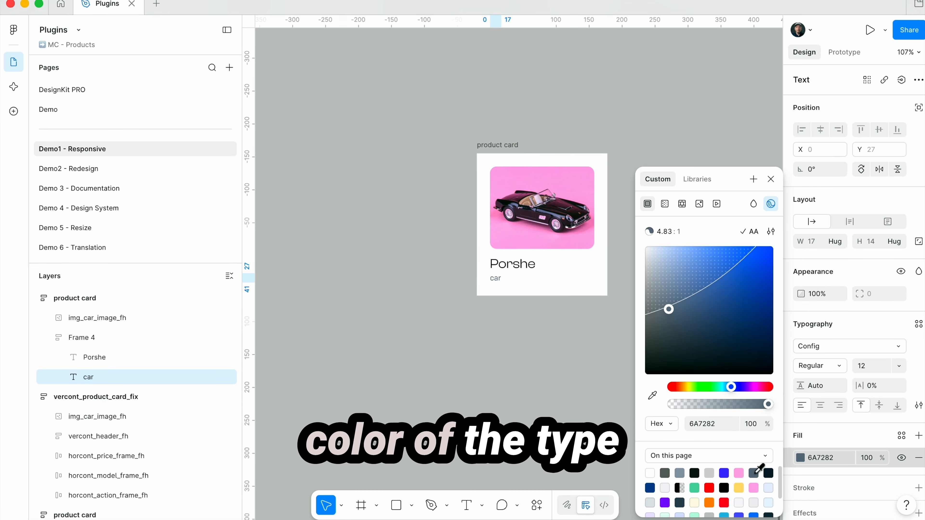
pyautogui.click(550, 339)
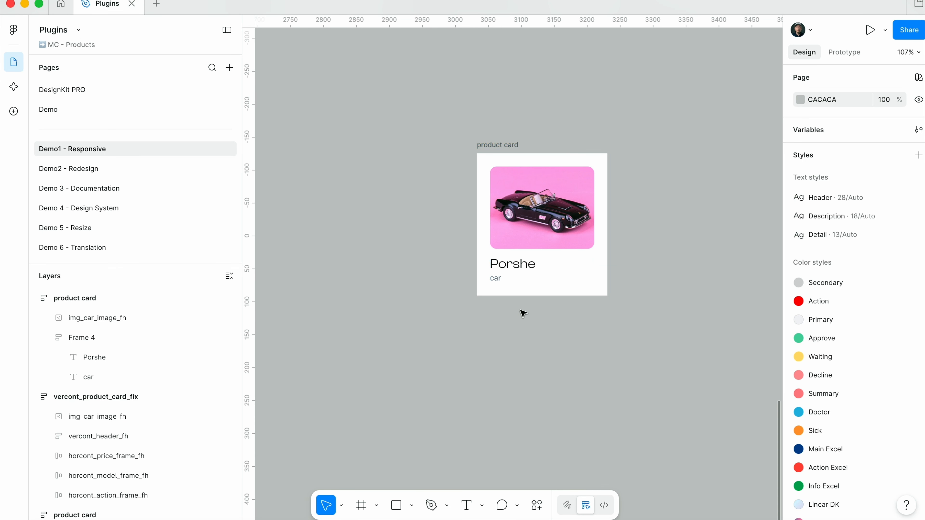
# Add the text "Model" below the title frame inside the product card
pyautogui.press('t')
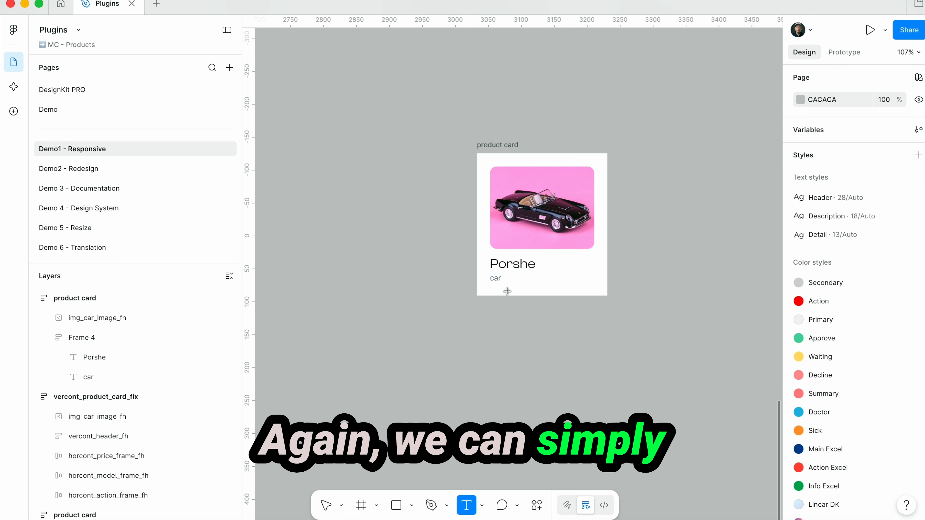
pyautogui.click(505, 289)
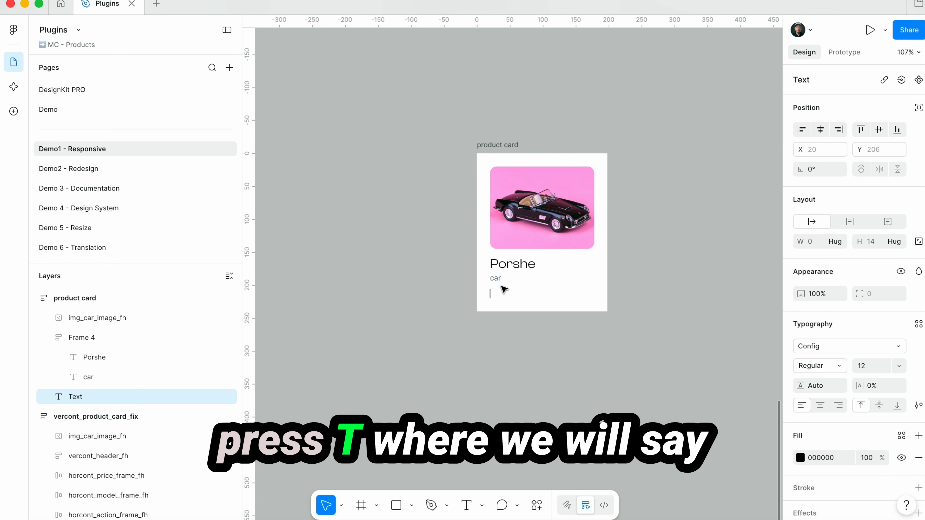
pyautogui.write('M')
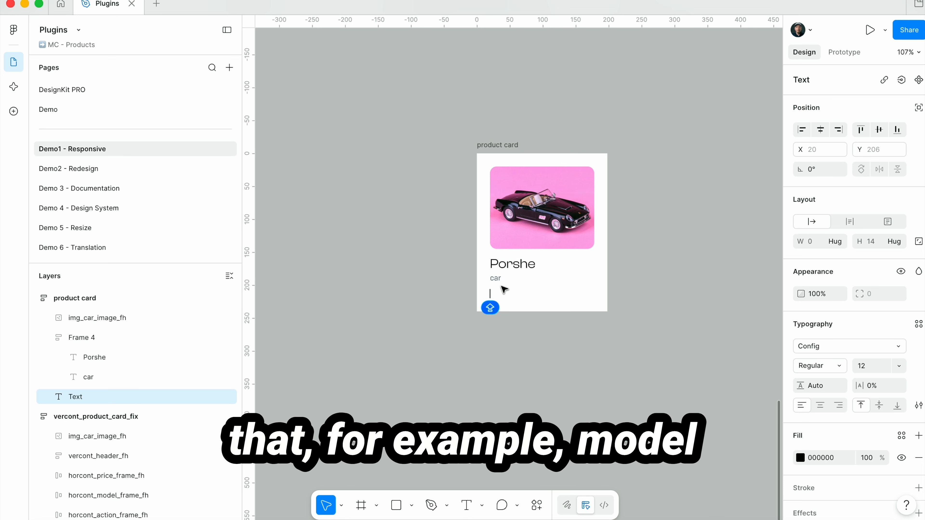
pyautogui.write('odel')
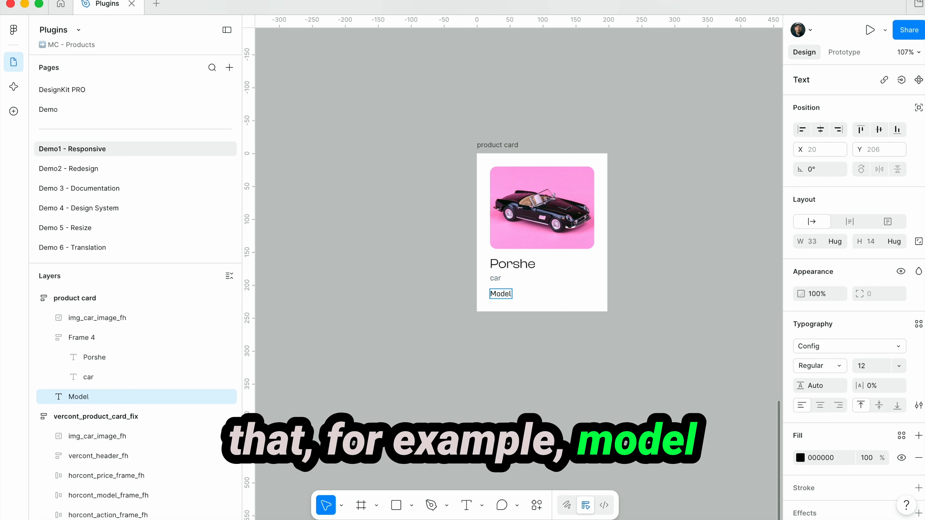
pyautogui.press('Escape')
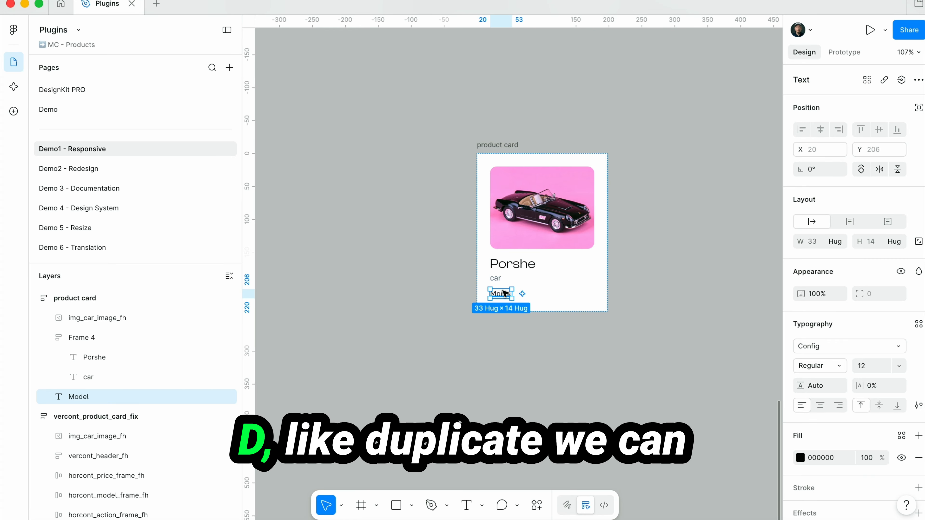
# Duplicate the "Model" text within the card and change the copy to "Price"
pyautogui.press('super+d')
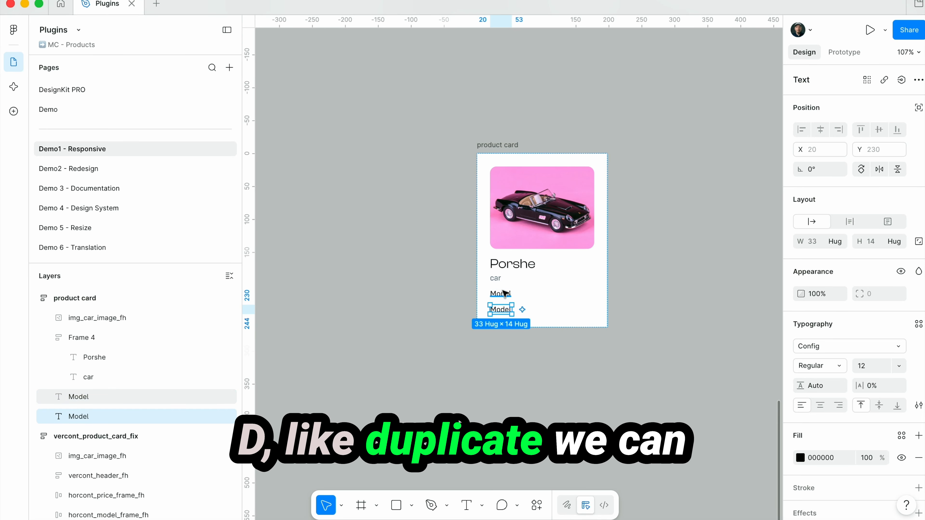
pyautogui.doubleClick(502, 311)
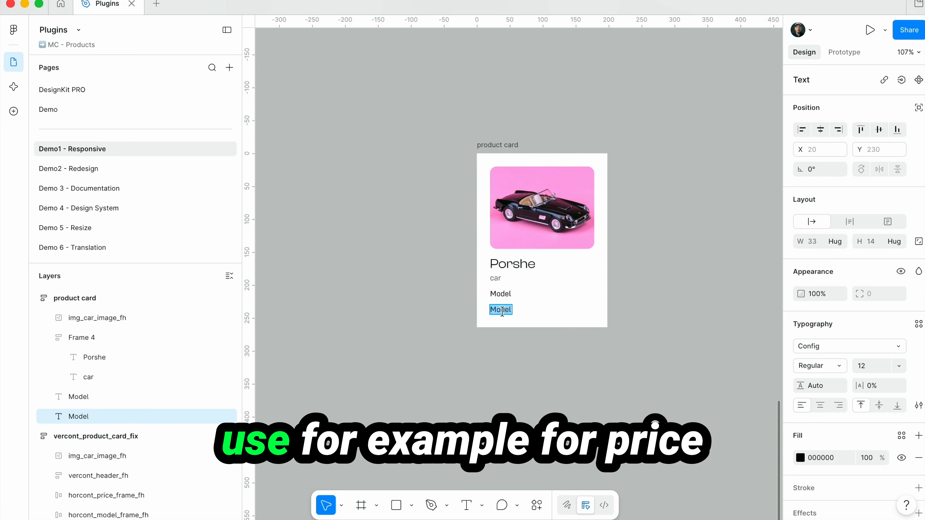
pyautogui.write('Price')
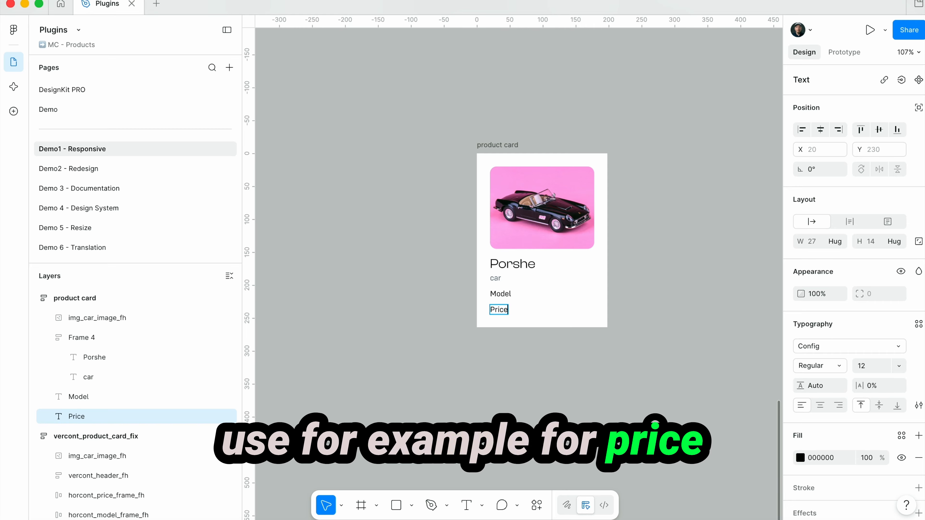
pyautogui.press('Escape')
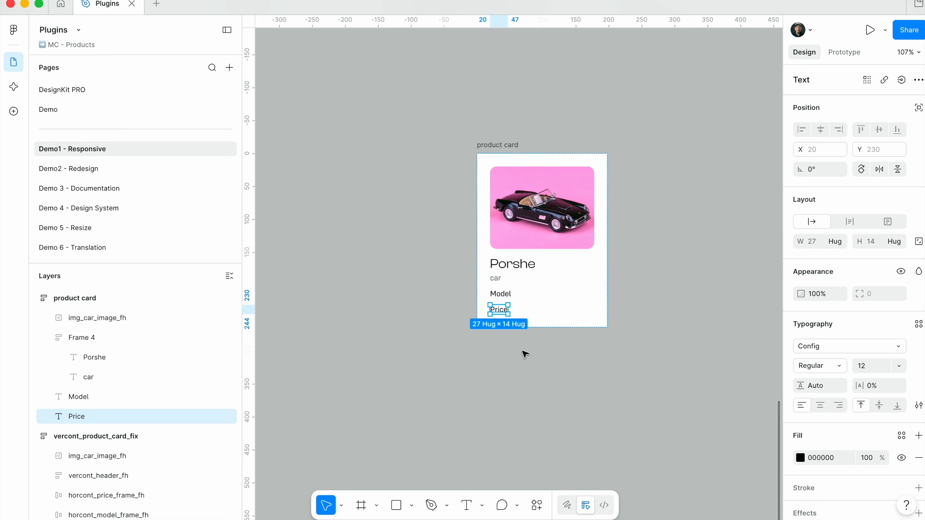
# Wrap the "Model" text in its own horizontal auto layout frame and duplicate the text inside that frame
pyautogui.click(501, 294)
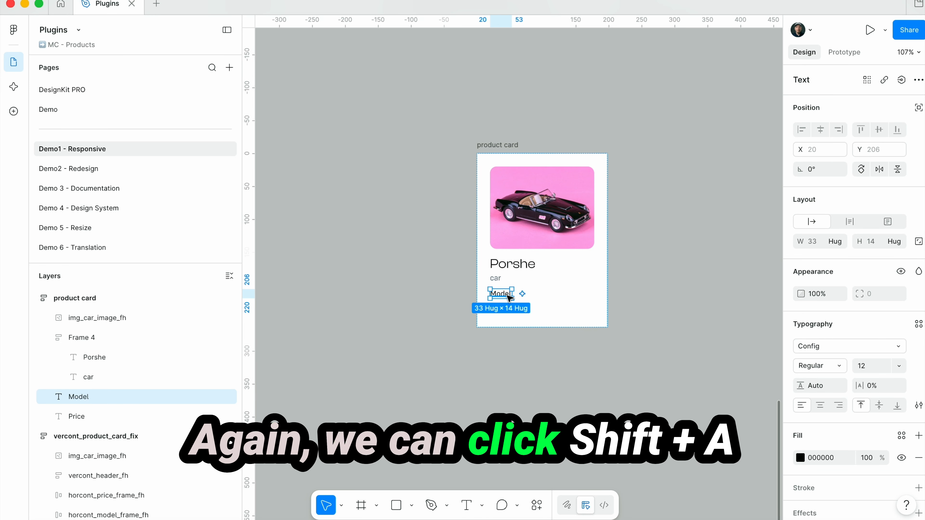
pyautogui.hotkey('shift', 'a')
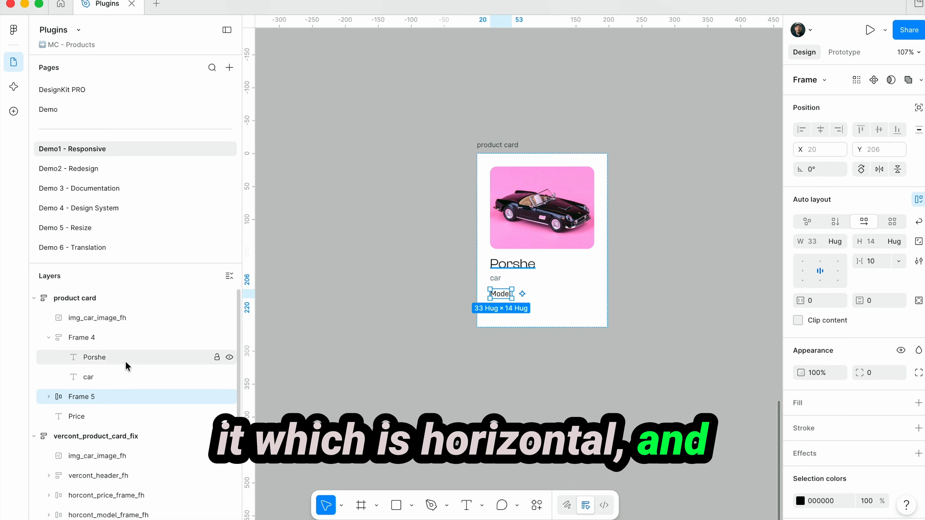
pyautogui.click(49, 396)
pyautogui.click(93, 417)
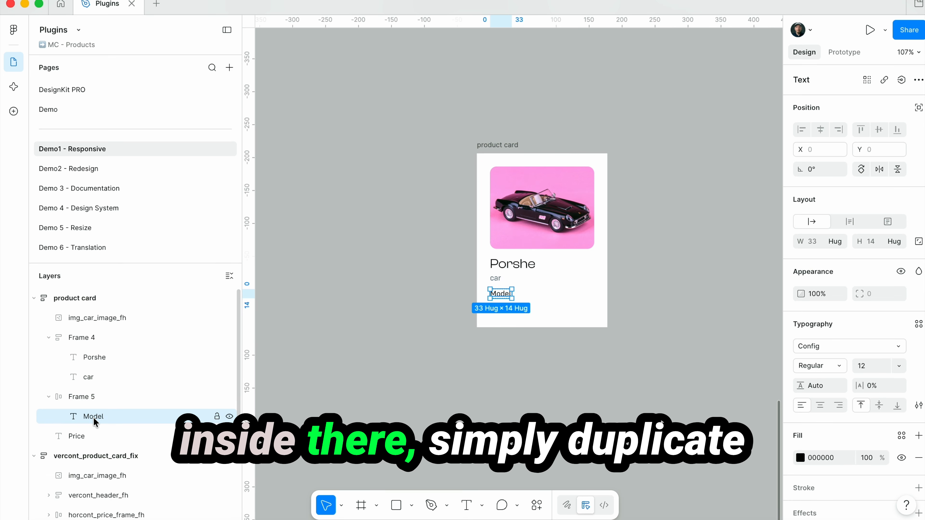
pyautogui.press('super+d')
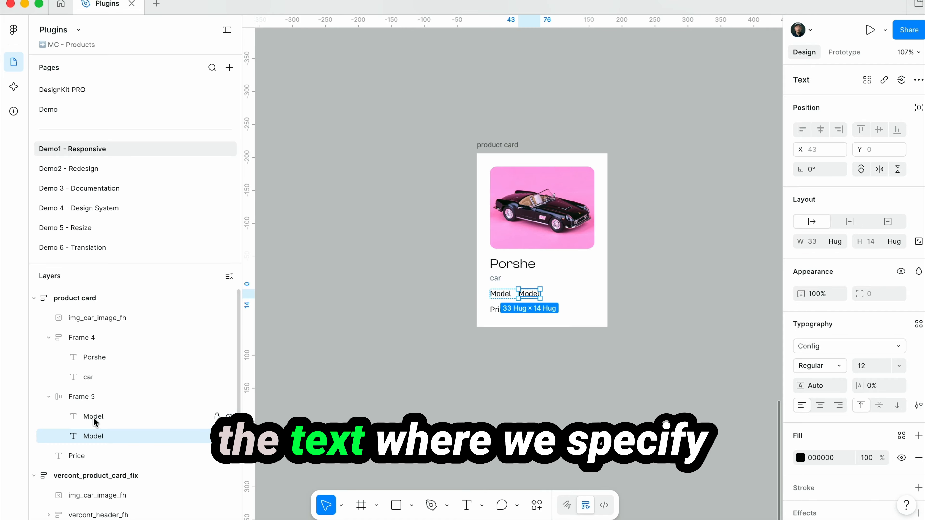
# Change the duplicated text in the Model row to "S" and set the "Model" label's width to fill container
pyautogui.doubleClick(529, 295)
pyautogui.write('S')
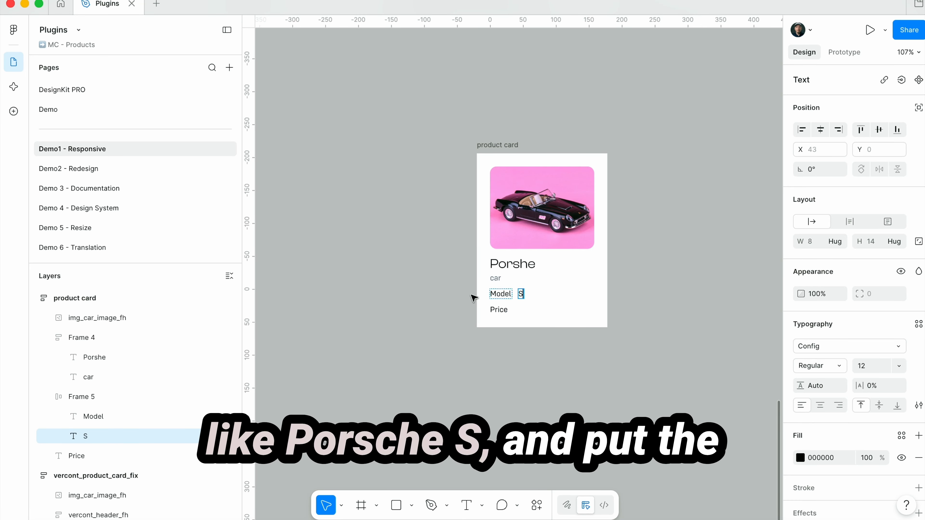
pyautogui.click(92, 416)
pyautogui.click(835, 241)
pyautogui.click(790, 314)
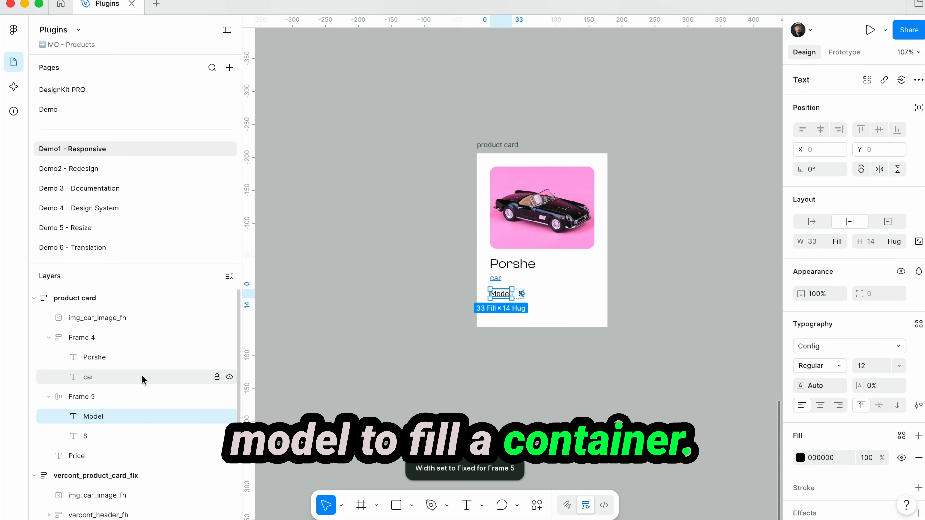
# Set the width of the frame holding "Model" and "S" to fill container
pyautogui.click(124, 397)
pyautogui.click(840, 241)
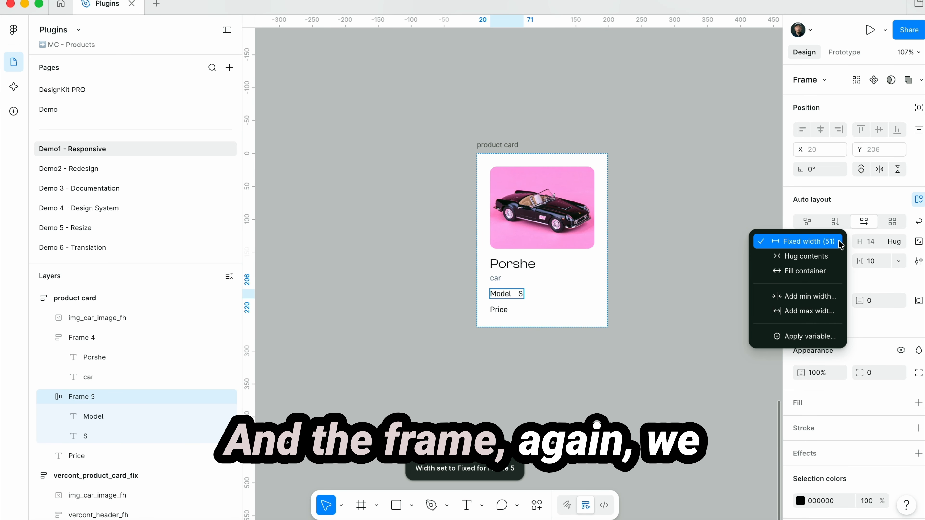
pyautogui.click(788, 271)
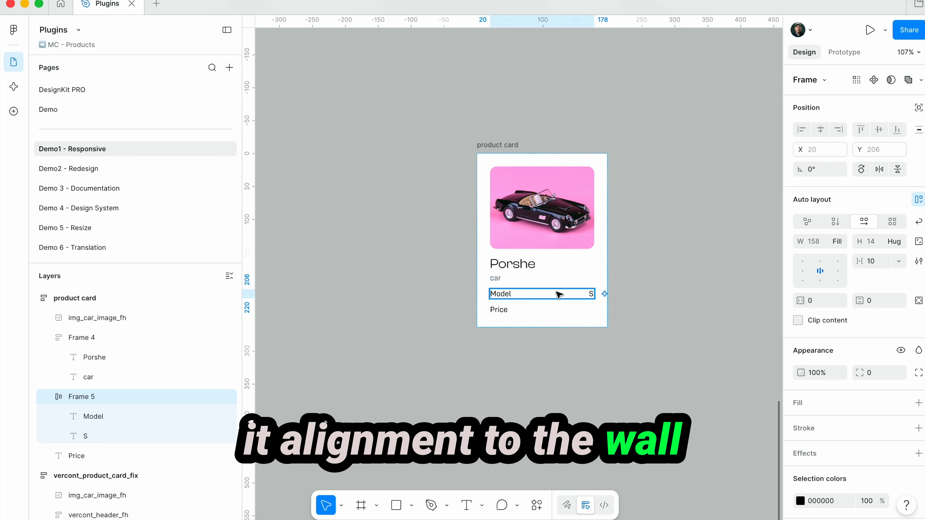
# Wrap the "Price" text in a horizontal auto layout frame that fills the container width and aligns its content left
pyautogui.click(502, 310)
pyautogui.hotkey('shift', 'a')
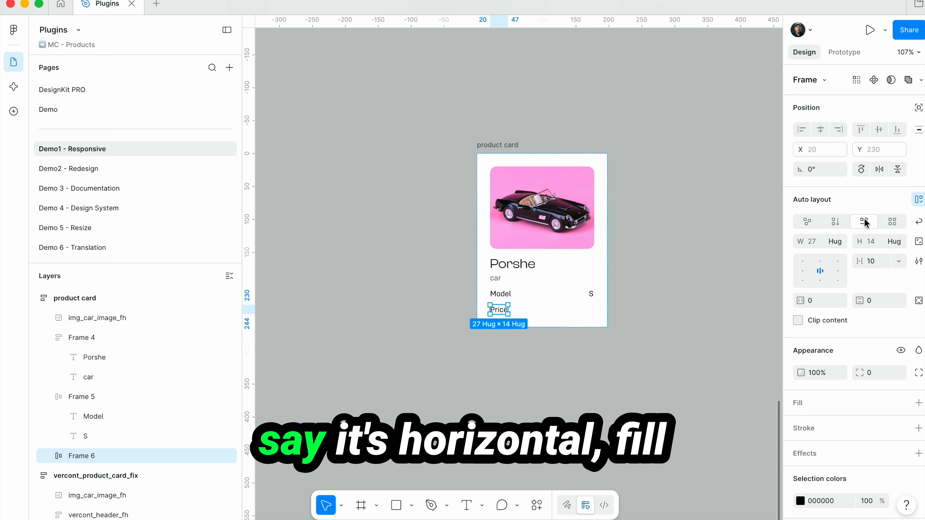
pyautogui.click(838, 242)
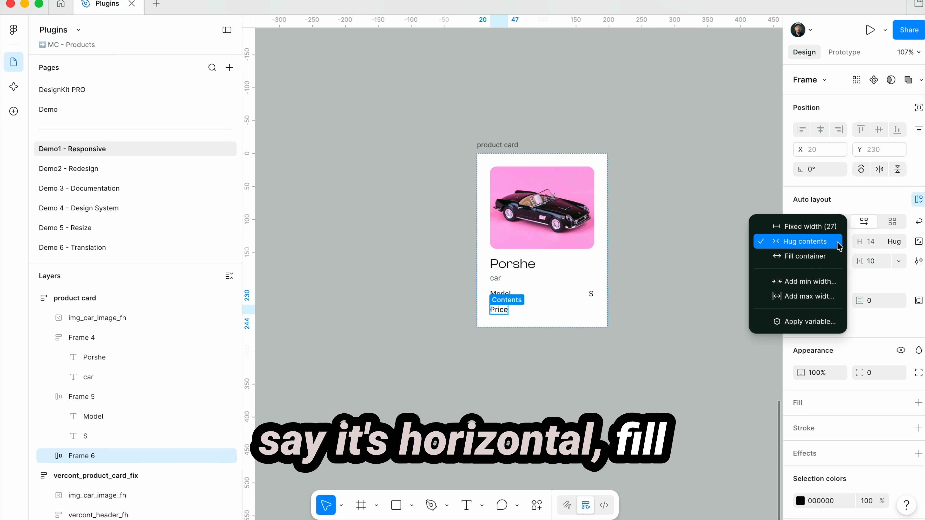
pyautogui.click(812, 257)
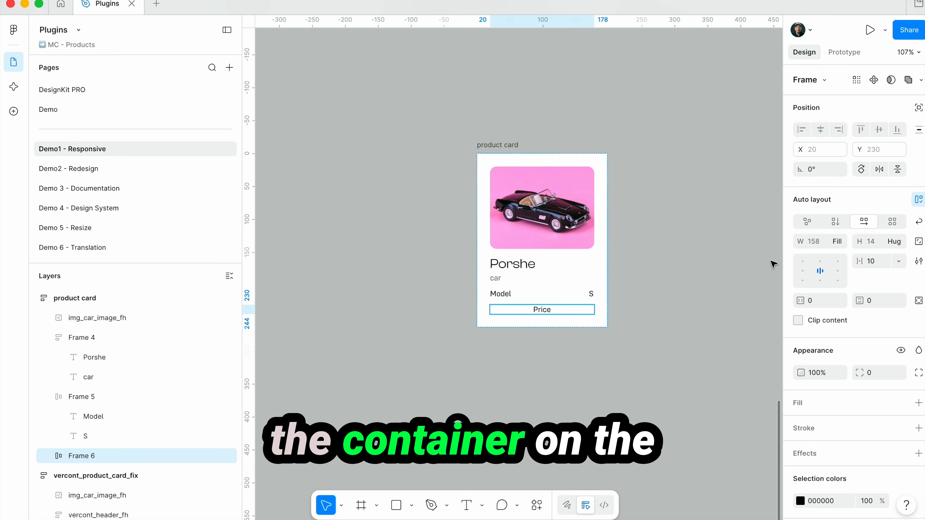
pyautogui.click(803, 271)
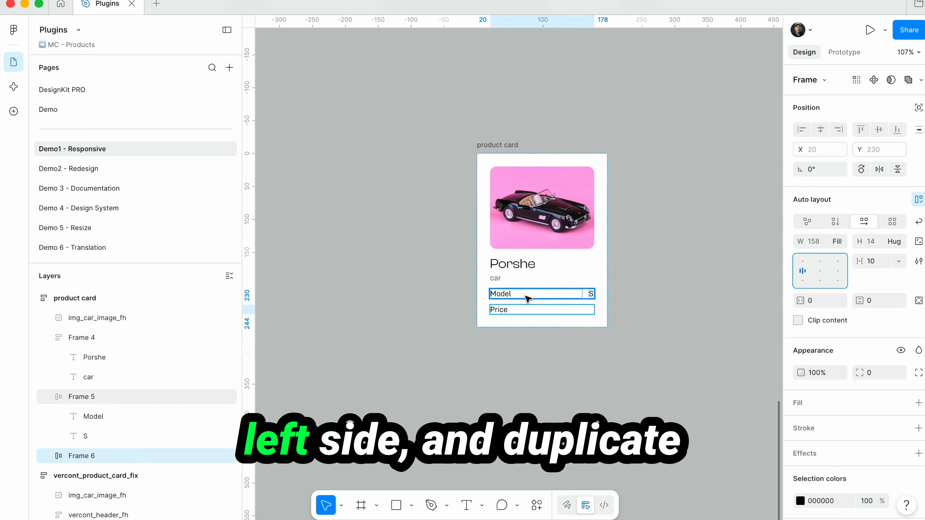
# Duplicate the "Price" text inside its row frame and change the copy to "$300K"
pyautogui.doubleClick(505, 311)
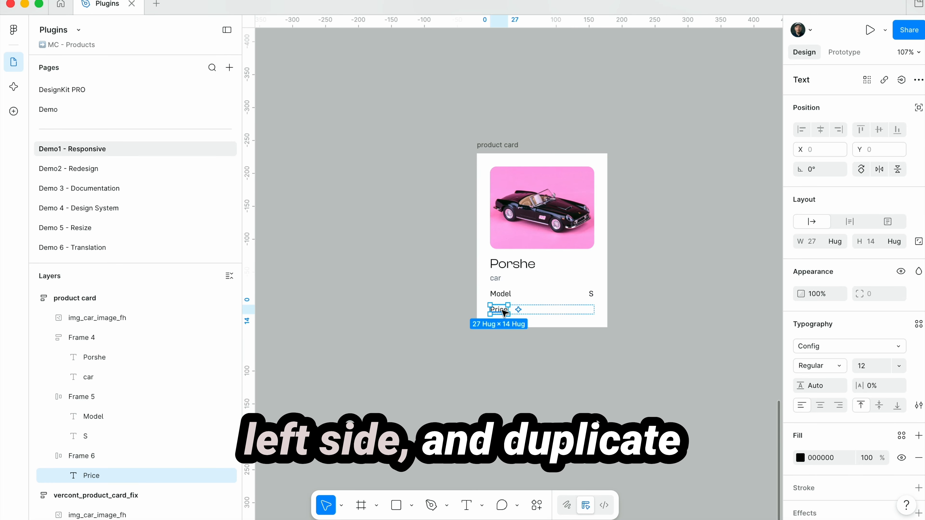
pyautogui.press('super+d')
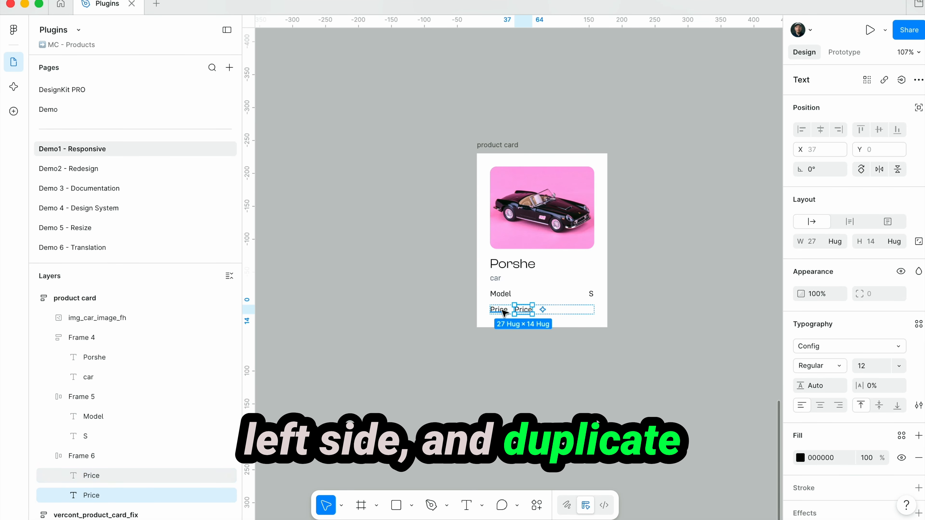
pyautogui.doubleClick(522, 312)
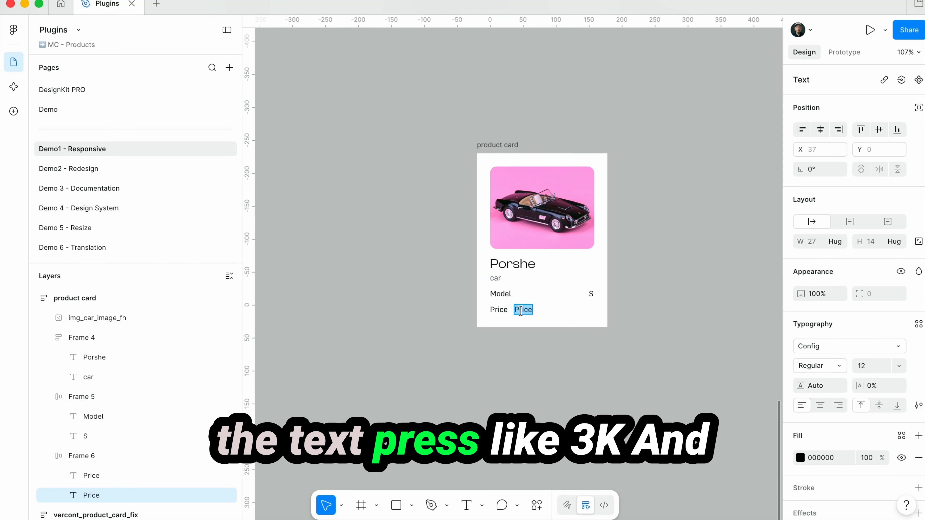
pyautogui.write('$30')
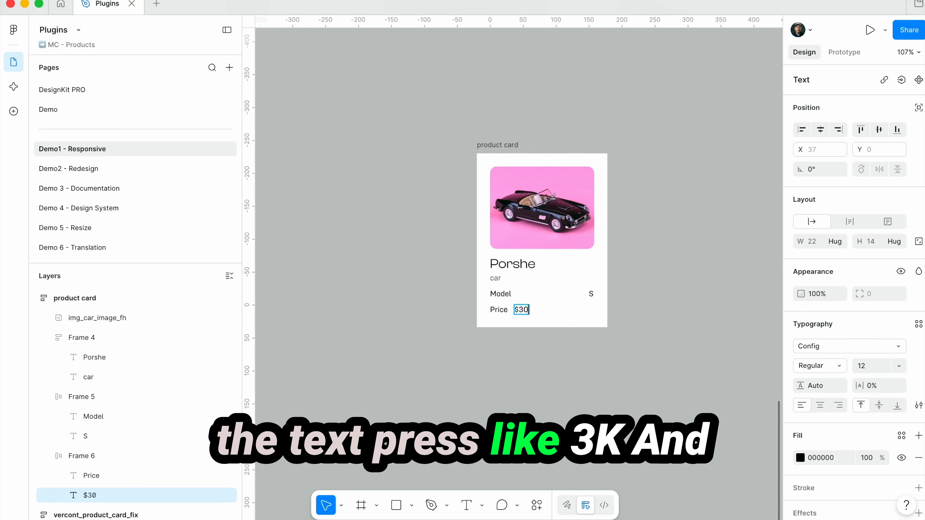
pyautogui.write('0K')
pyautogui.press('Escape')
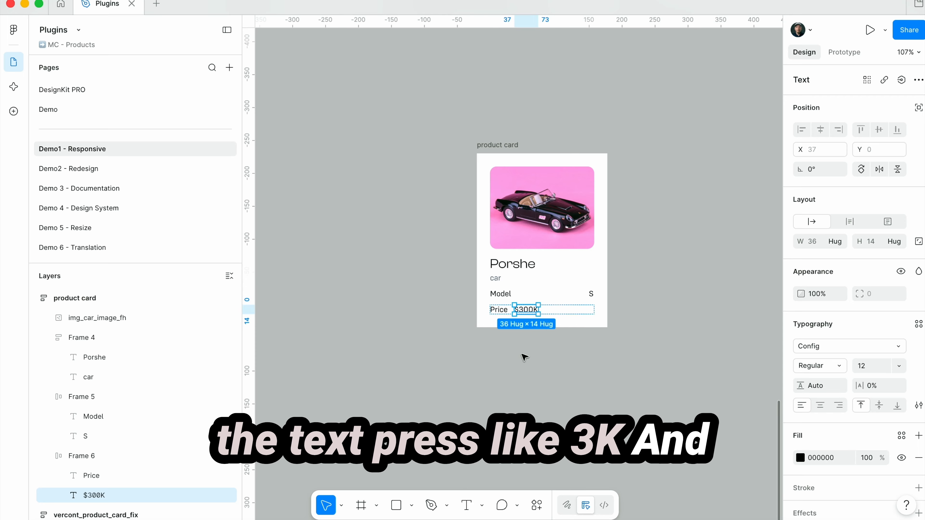
# Set the "Price" label's width to fill container within its row
pyautogui.click(499, 309)
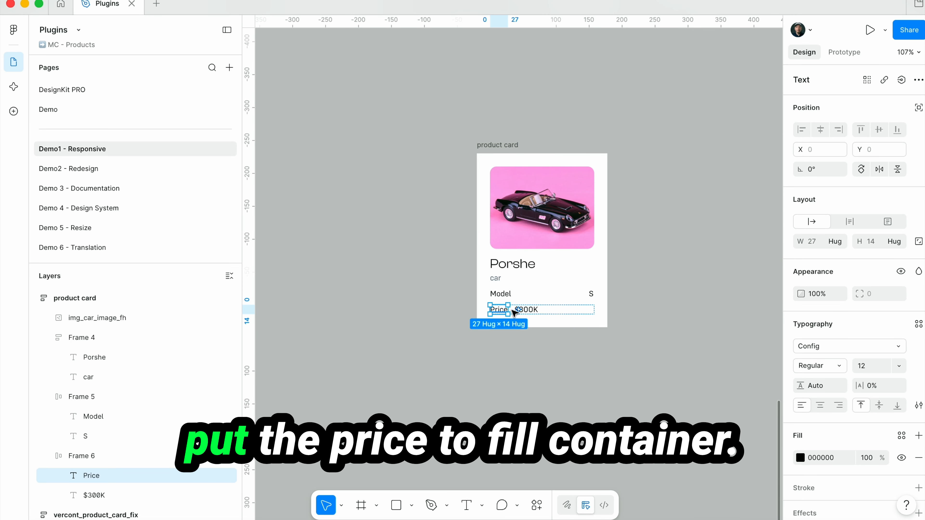
pyautogui.click(835, 241)
pyautogui.click(805, 256)
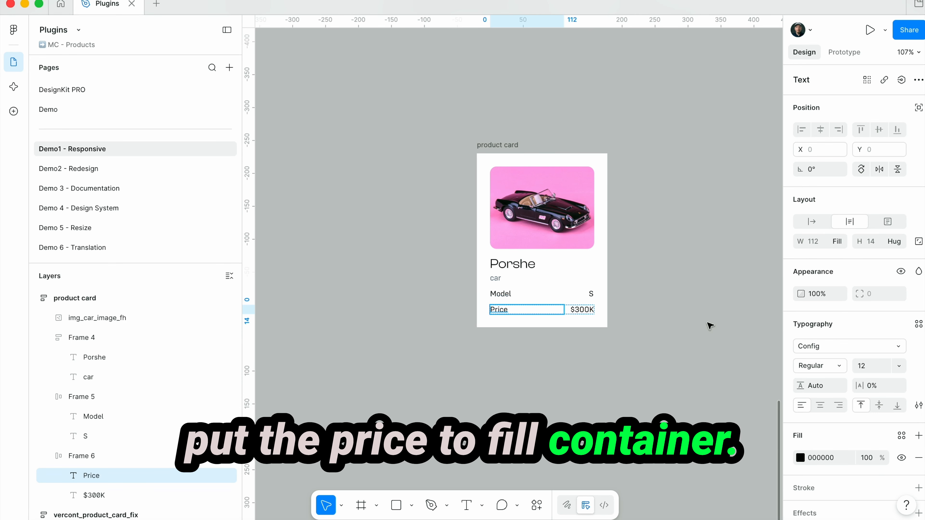
pyautogui.click(630, 368)
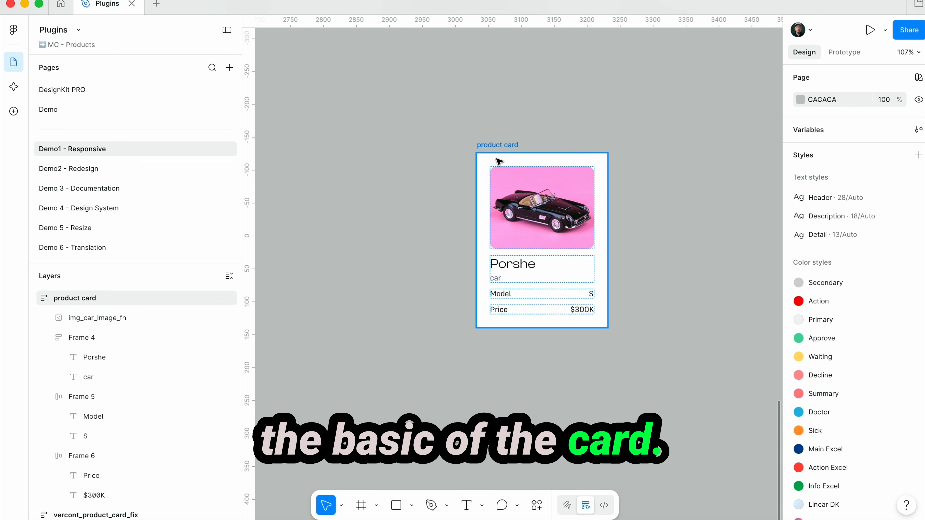
# Set the product card's corner radius to 20
pyautogui.click(494, 147)
pyautogui.click(878, 373)
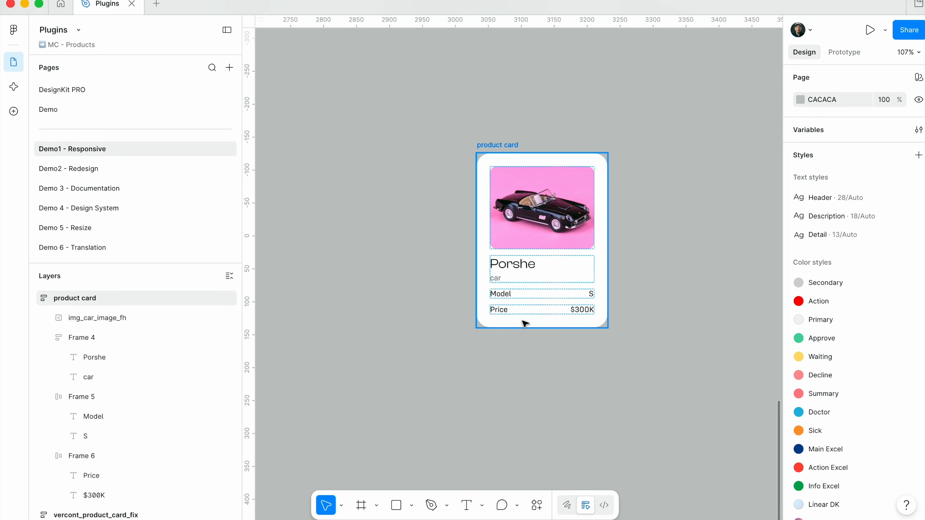
# Add the text "BUY" below the price row inside the product card
pyautogui.press('t')
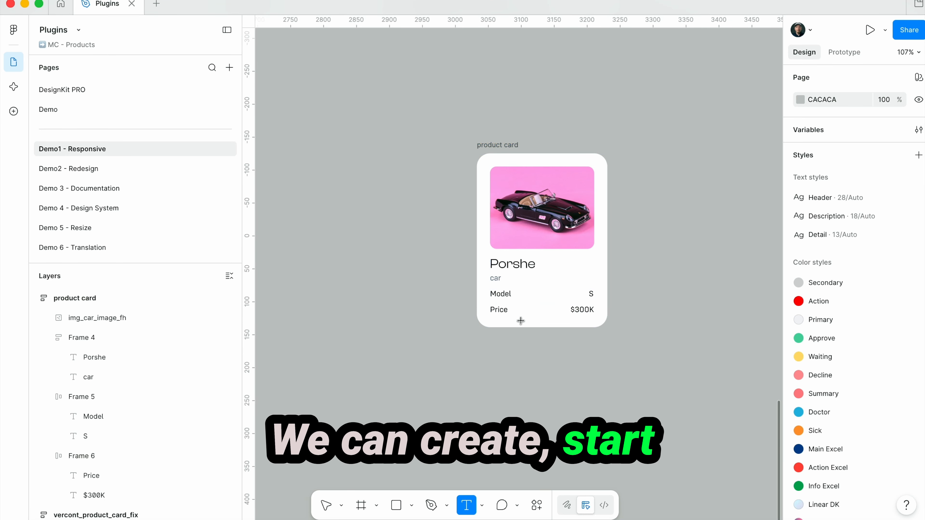
pyautogui.click(521, 320)
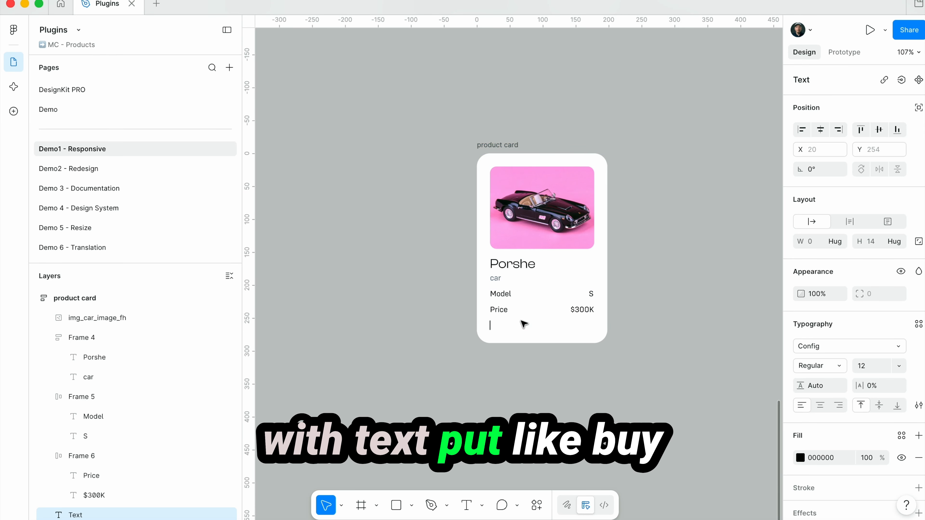
pyautogui.write('BUY')
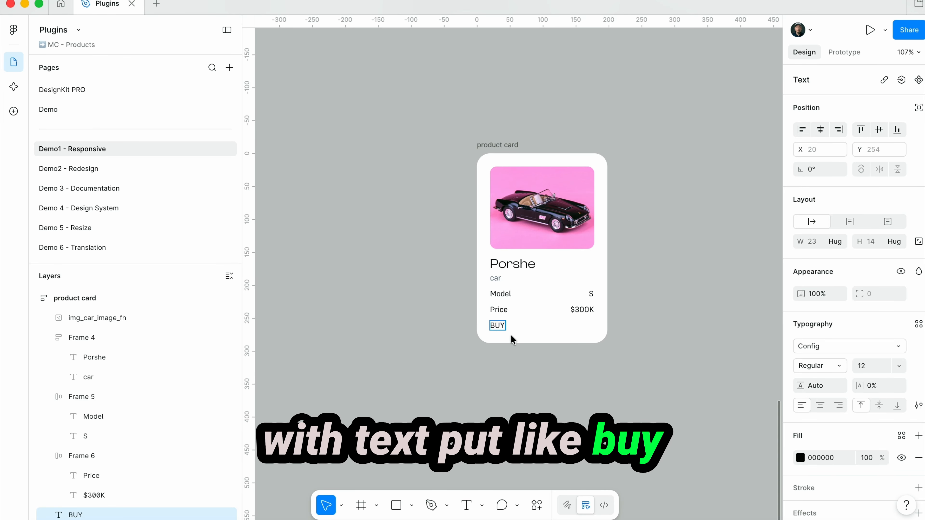
pyautogui.press('Escape')
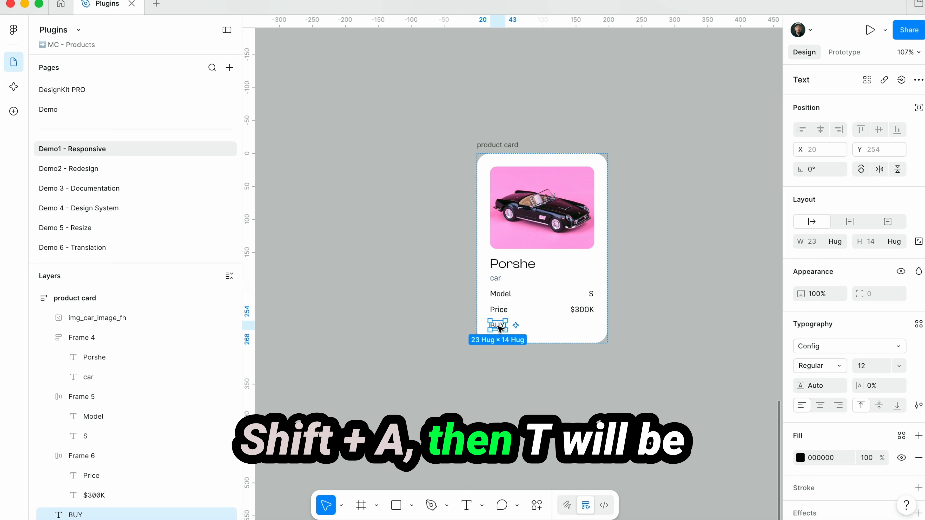
# Wrap the "BUY" text in an auto layout frame and set the frame's width to fill container
pyautogui.hotkey('shift', 'a')
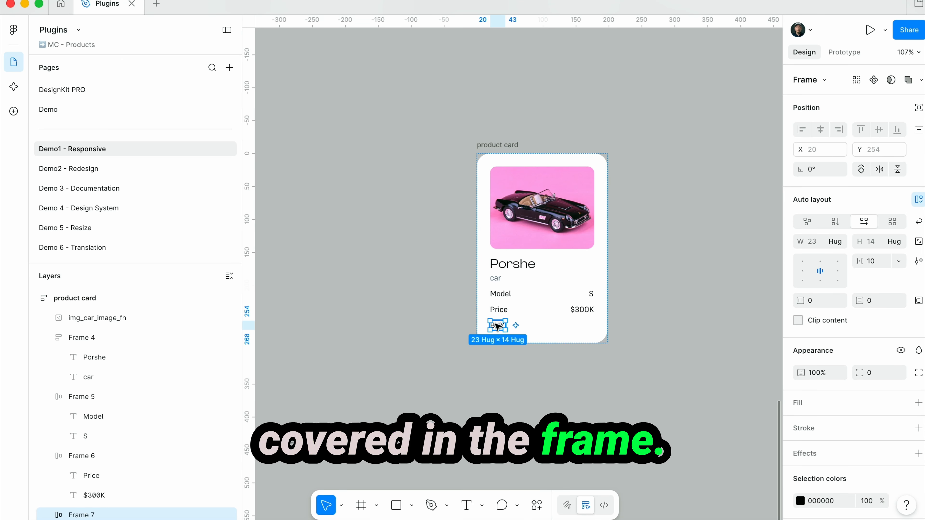
pyautogui.click(834, 241)
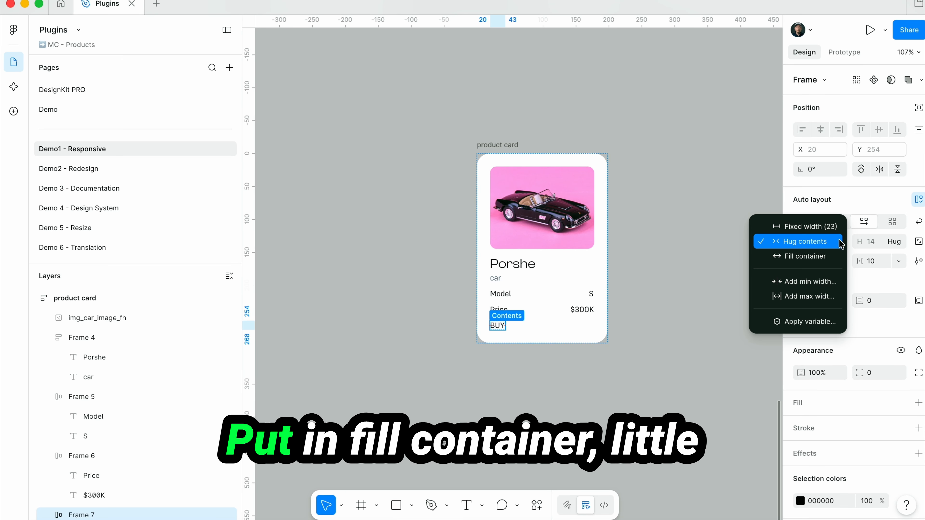
pyautogui.click(821, 258)
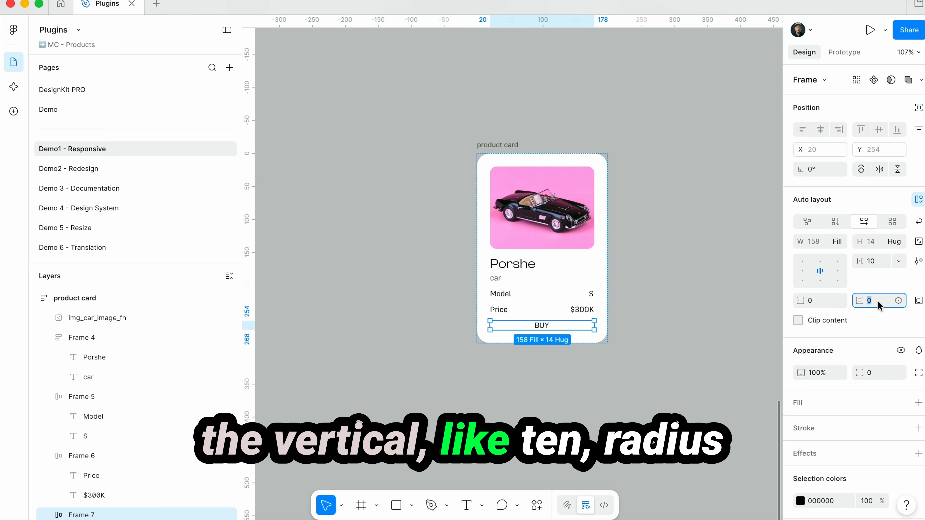
# Give the BUY button frame a vertical padding of 10 and a corner radius of 10
pyautogui.press('Return')
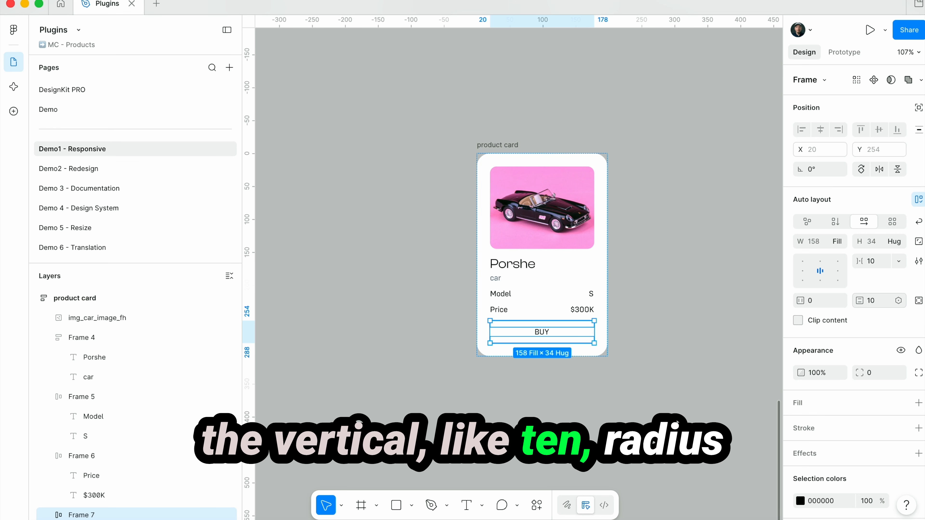
pyautogui.click(877, 377)
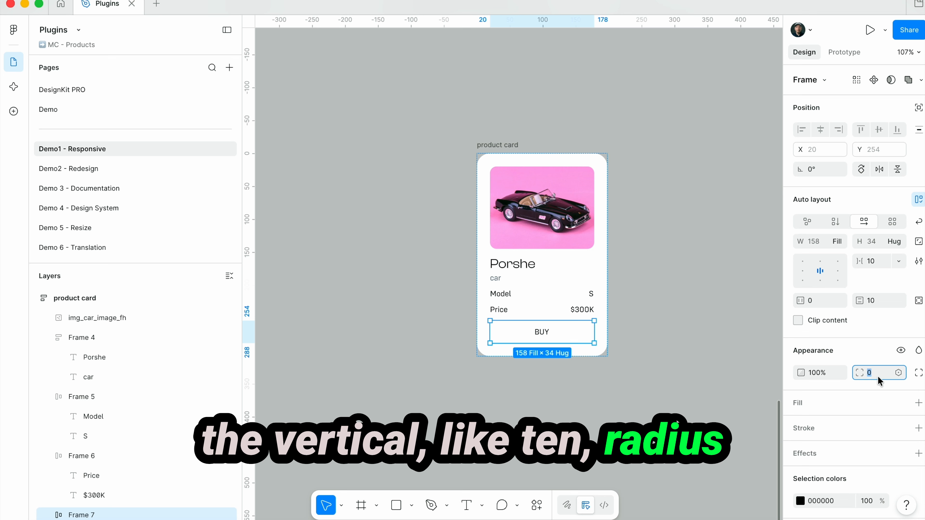
pyautogui.write('10')
pyautogui.press('Return')
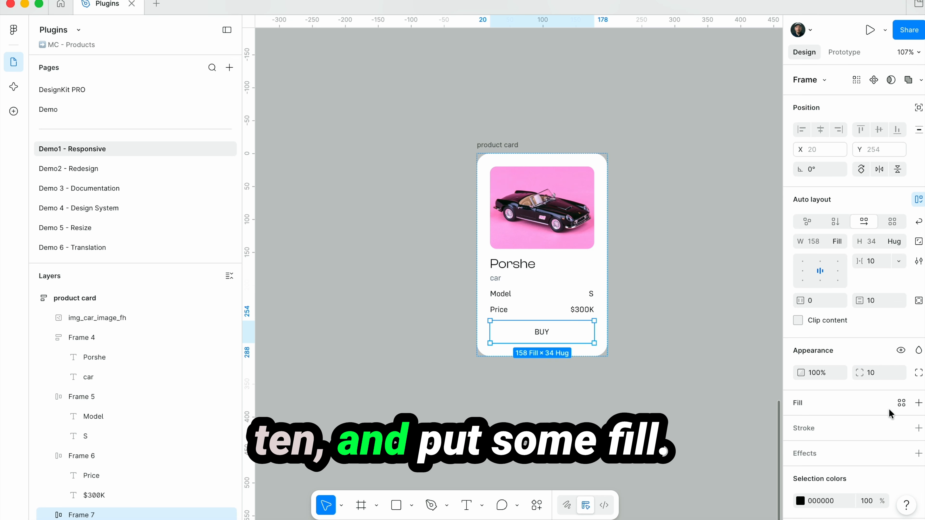
# Add a fill to the BUY button frame using the light pink page color FEB8E7
pyautogui.click(918, 403)
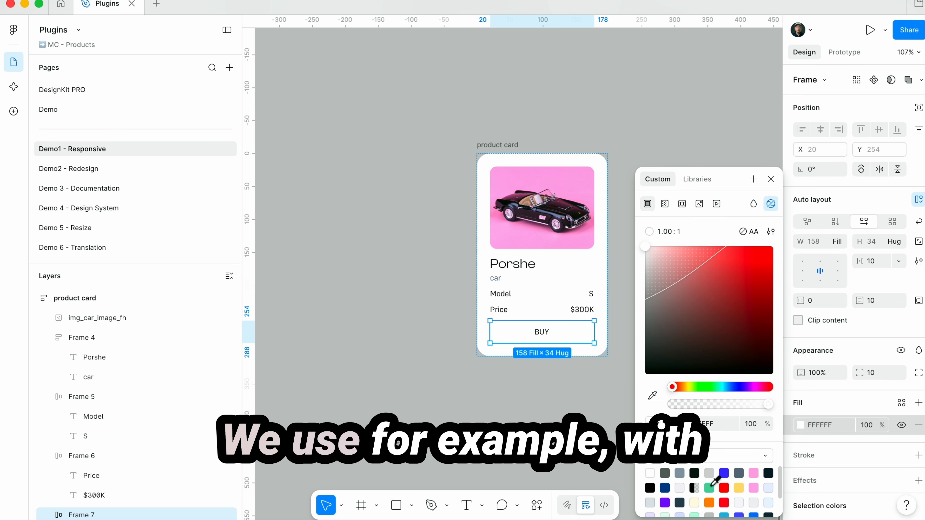
pyautogui.click(723, 474)
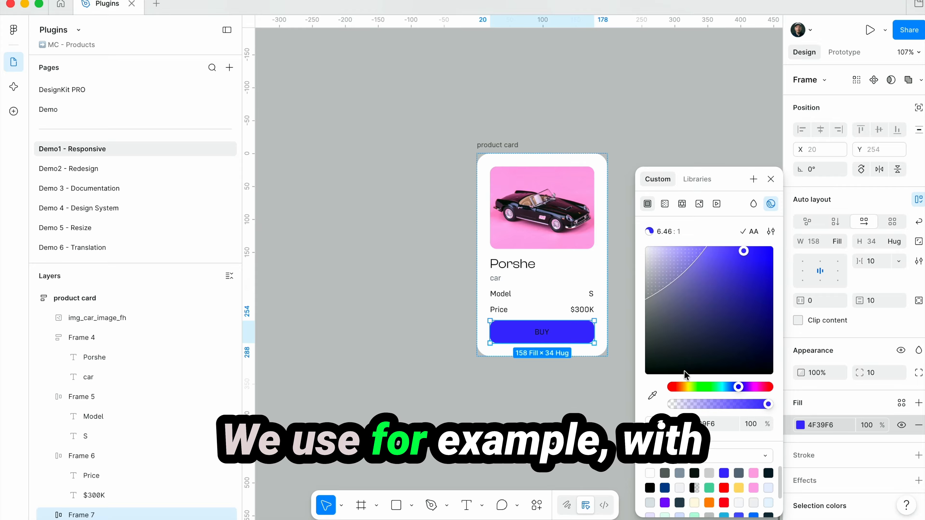
pyautogui.click(754, 487)
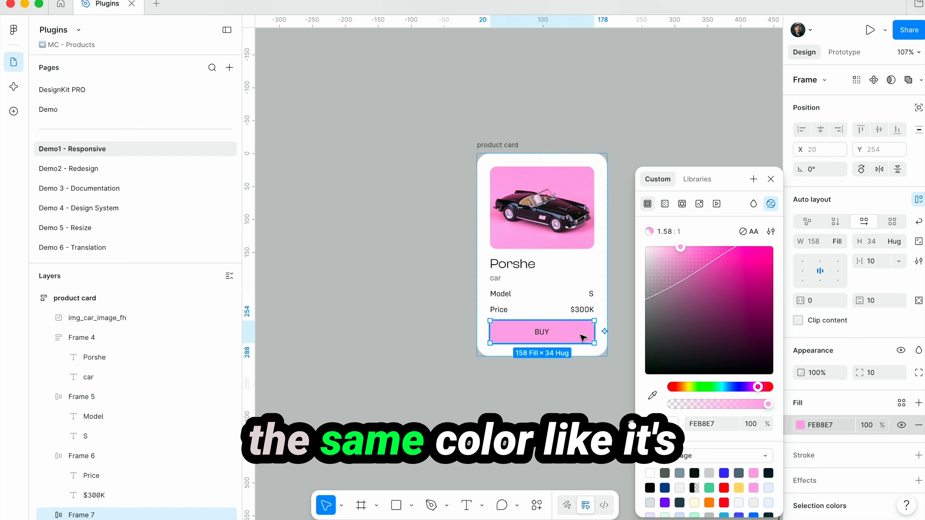
pyautogui.click(770, 180)
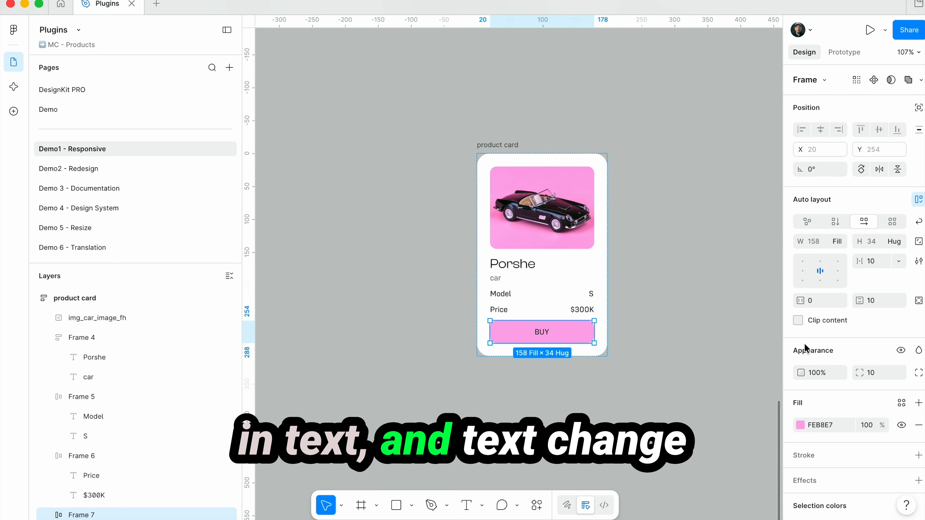
# Recolor the "BUY" text white
pyautogui.click(541, 331)
pyautogui.click(822, 457)
pyautogui.press('Escape')
# Darken the BUY button frame's fill to the stronger pink FB83D4
pyautogui.click(574, 333)
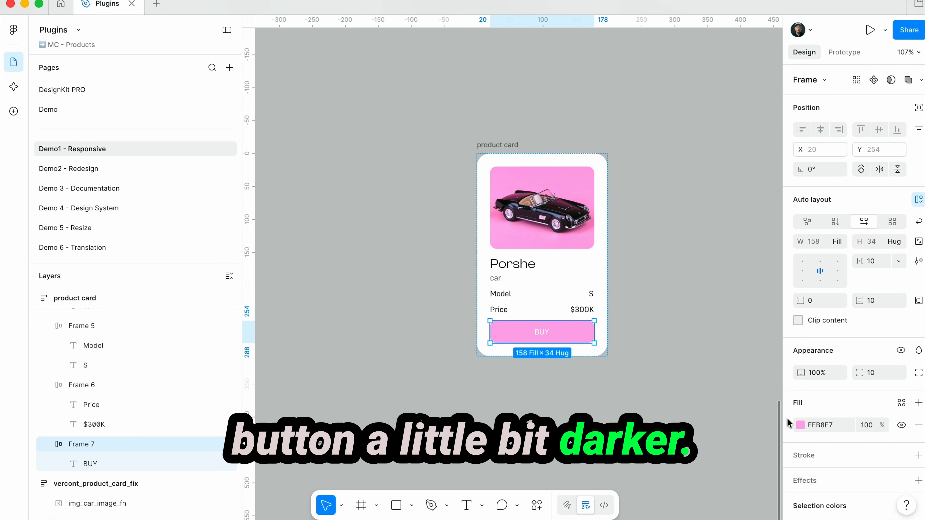
pyautogui.click(800, 425)
pyautogui.moveTo(684, 251); pyautogui.dragTo(693, 253)
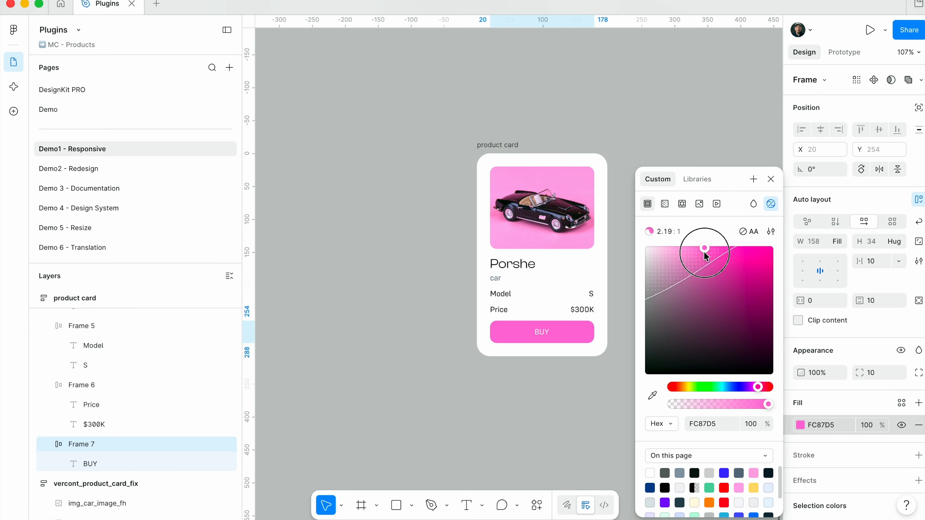
pyautogui.click(771, 179)
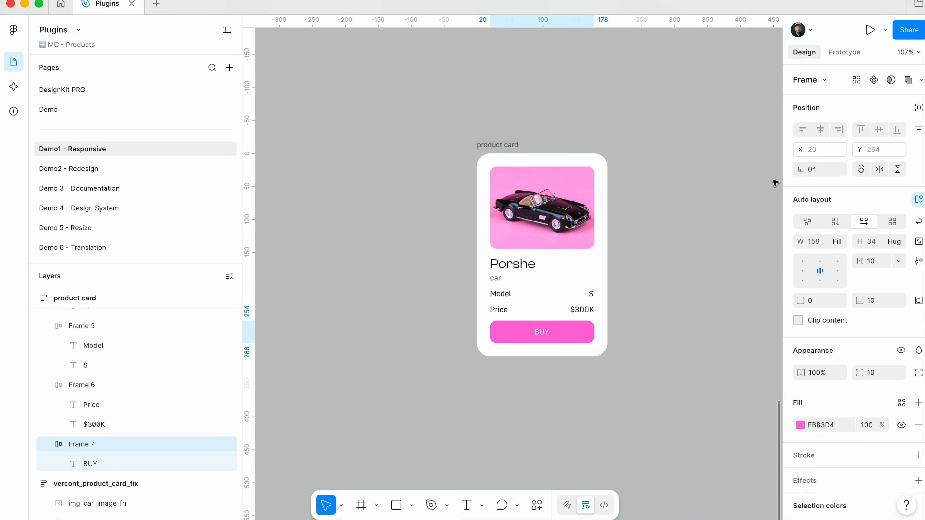
pyautogui.click(579, 289)
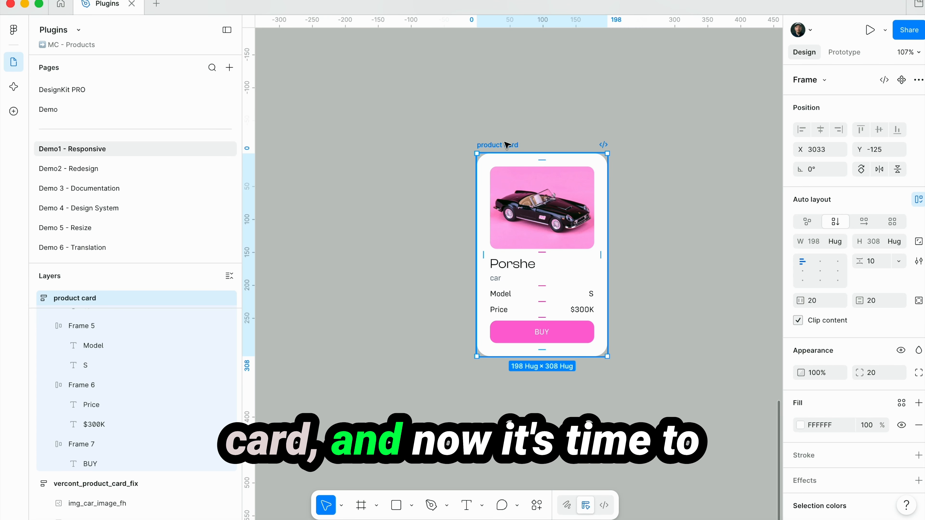
# Move the product card to free canvas space and check that an empty screen is ready in Power Apps Studio before returning to Figma
pyautogui.moveTo(485, 145); pyautogui.dragTo(396, 151)
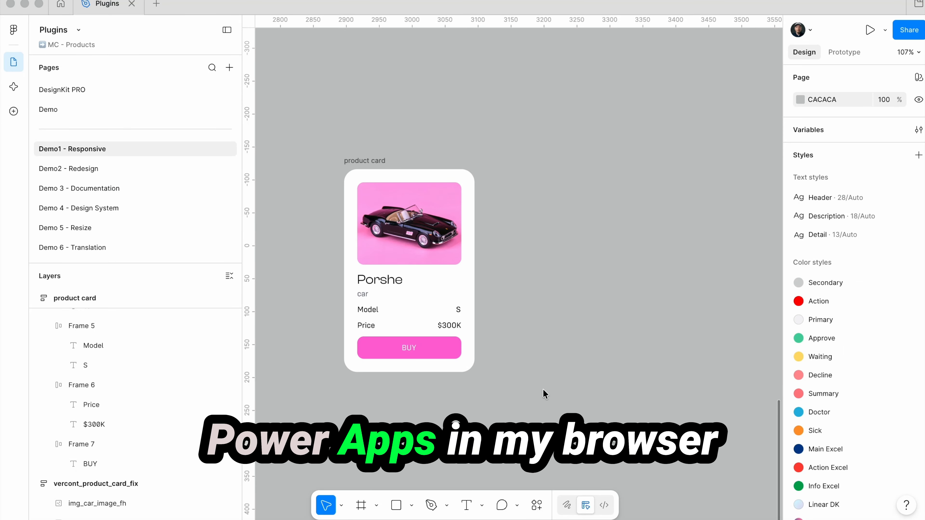
pyautogui.click(219, 518)
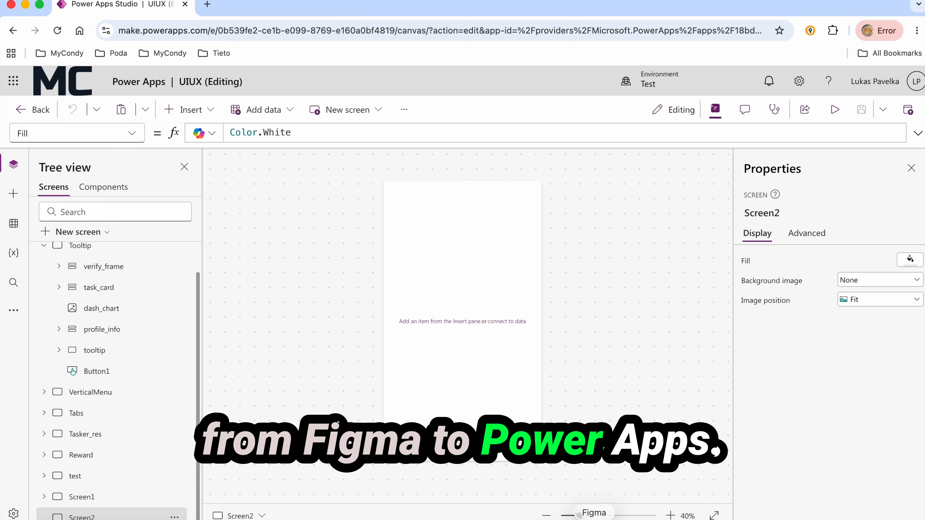
pyautogui.click(594, 519)
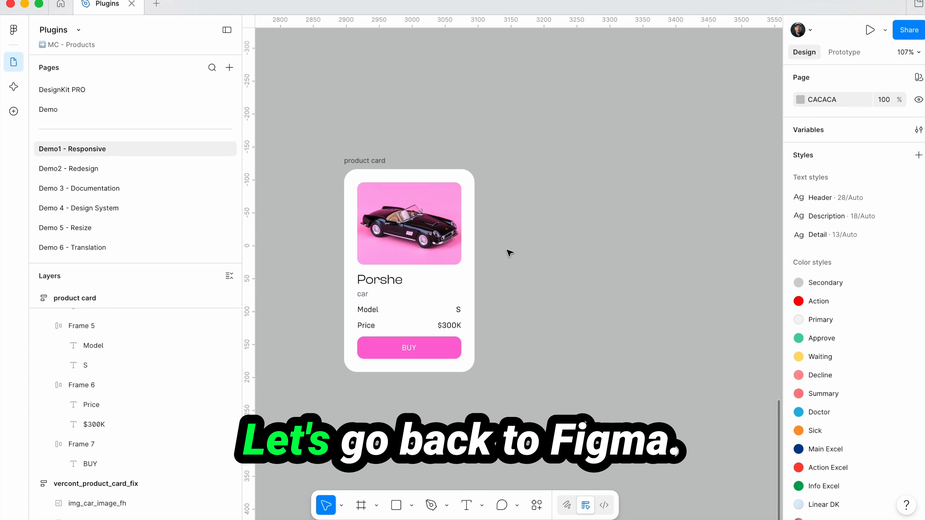
# Run the development version of the Power Apps for Figma plugin and select the product card
pyautogui.click(537, 505)
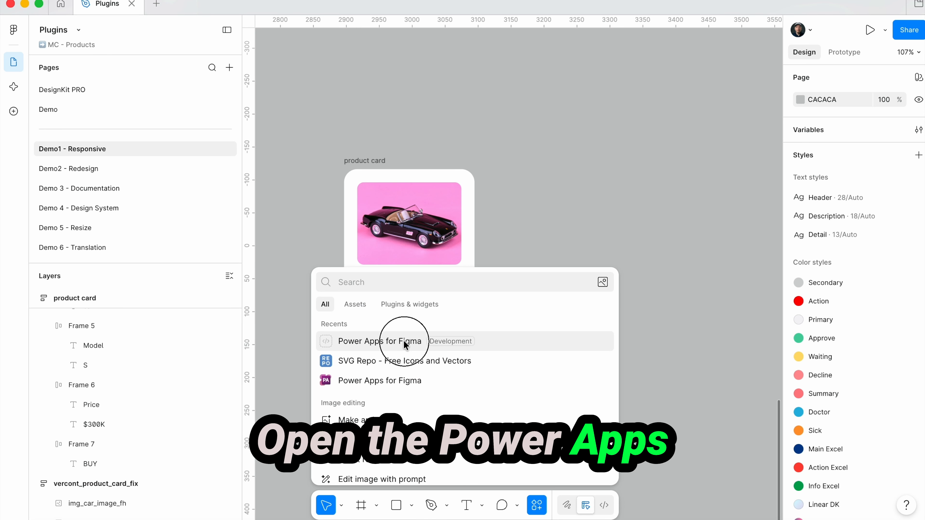
pyautogui.click(398, 343)
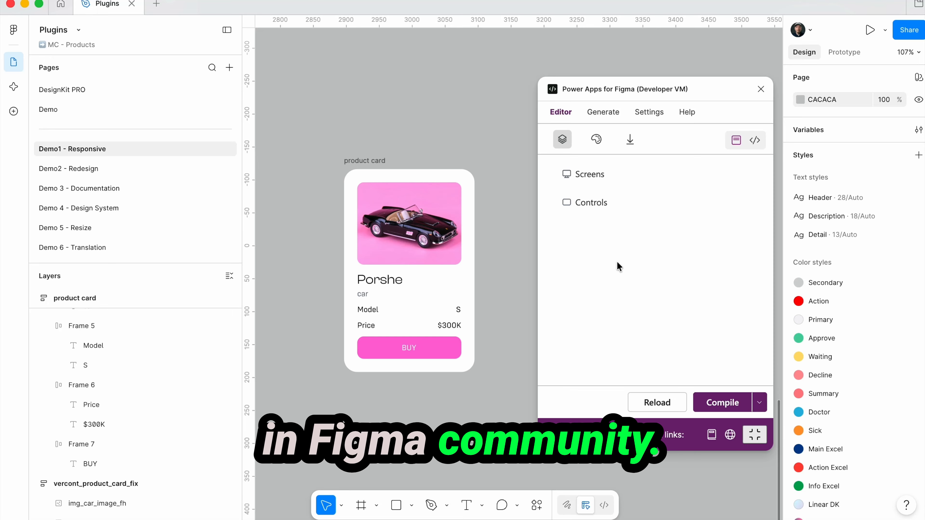
pyautogui.click(368, 160)
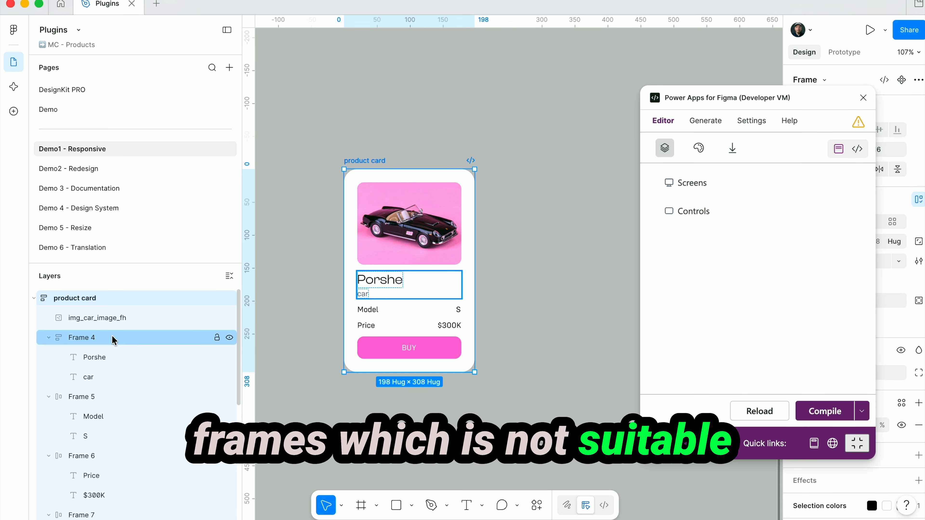
# Rename the title frame as header and the model row frame as property_header
pyautogui.doubleClick(88, 337)
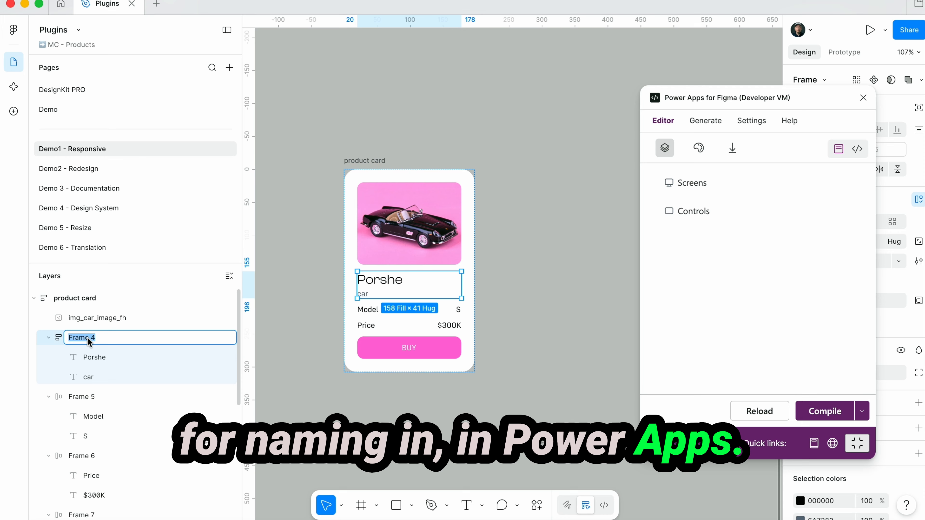
pyautogui.write('header')
pyautogui.click(79, 377)
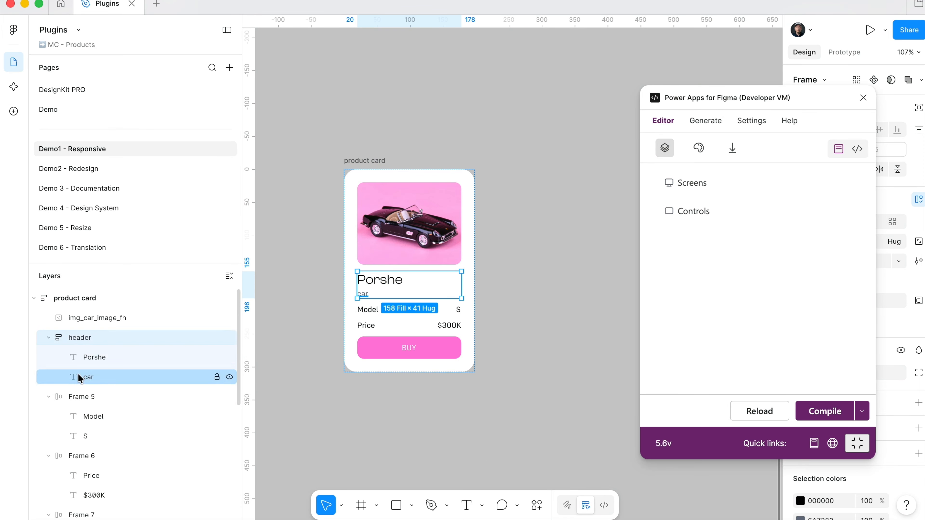
pyautogui.doubleClick(94, 397)
pyautogui.write('property_header')
# Rename the price row frame as property_price and the button frame as buy
pyautogui.doubleClick(111, 458)
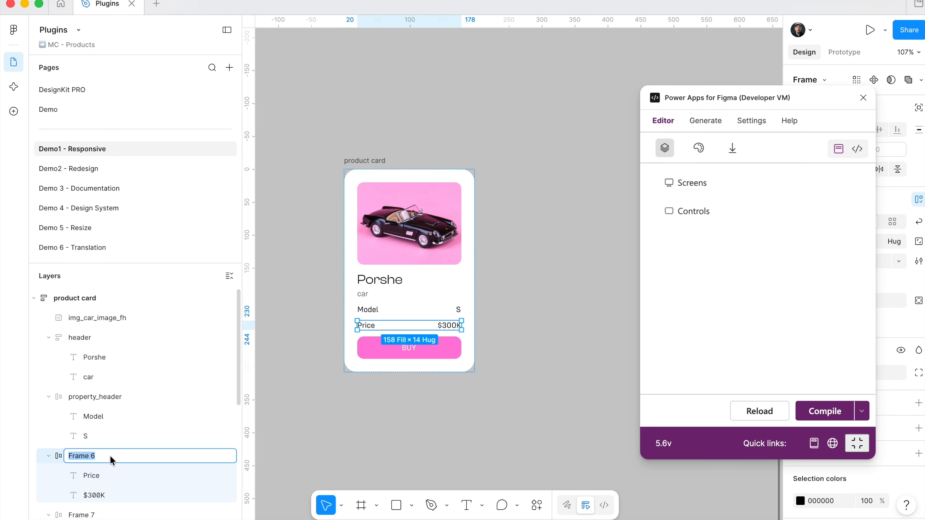
pyautogui.write('property_price')
pyautogui.press('Tab')
pyautogui.write('b')
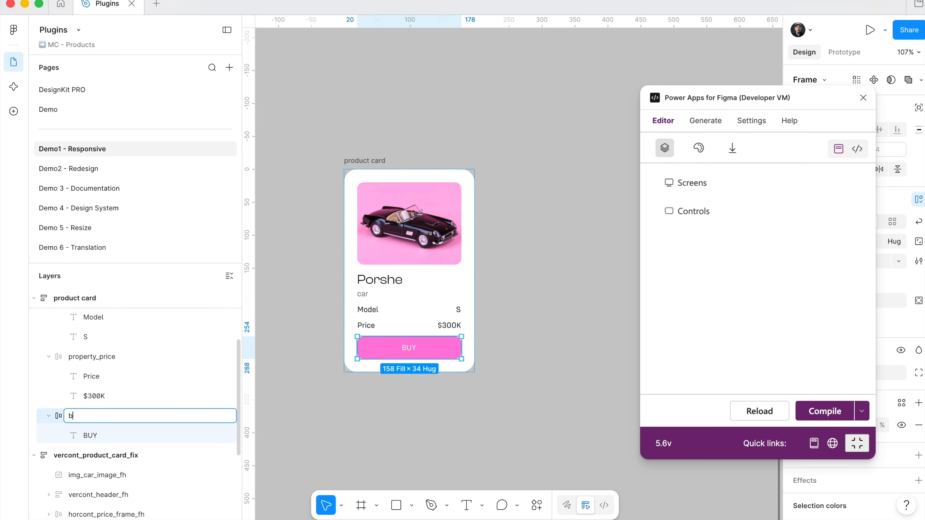
pyautogui.write('buy')
pyautogui.press('Return')
pyautogui.scroll(3, 93, 367)
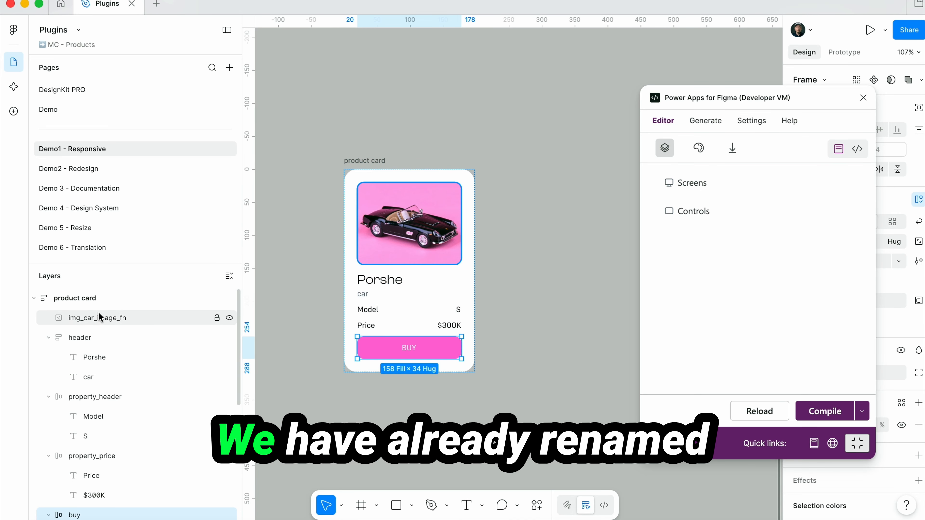
# Generate the Power Apps prefixes for the whole product card with the plugin
pyautogui.click(110, 301)
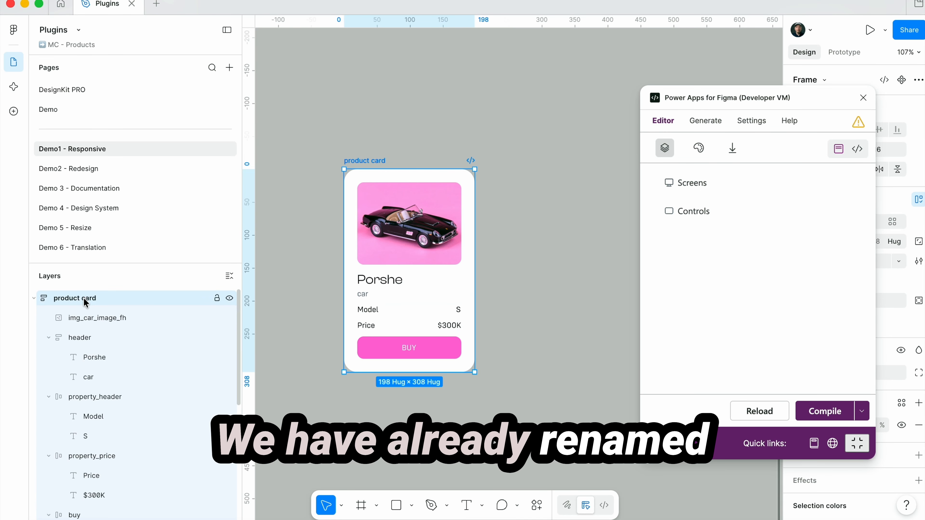
pyautogui.scroll(-2, 114, 373)
pyautogui.scroll(3, 115, 374)
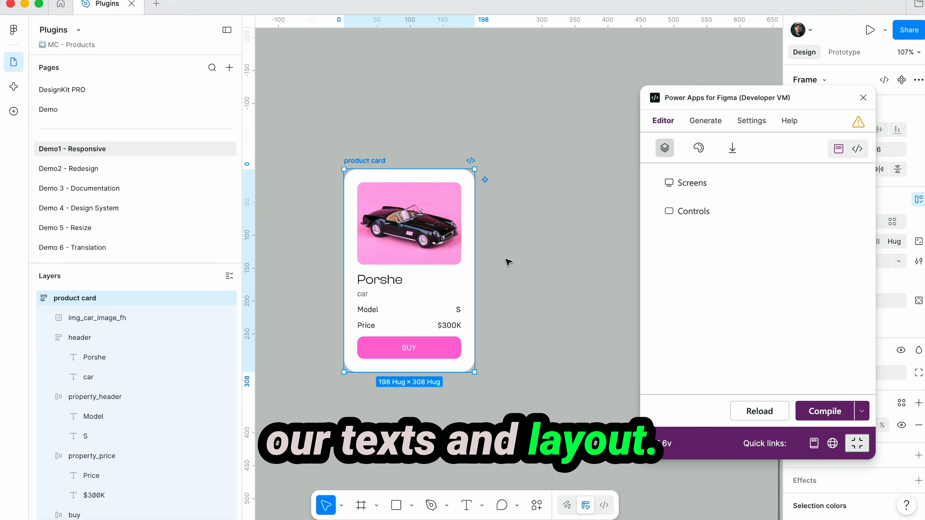
pyautogui.click(825, 415)
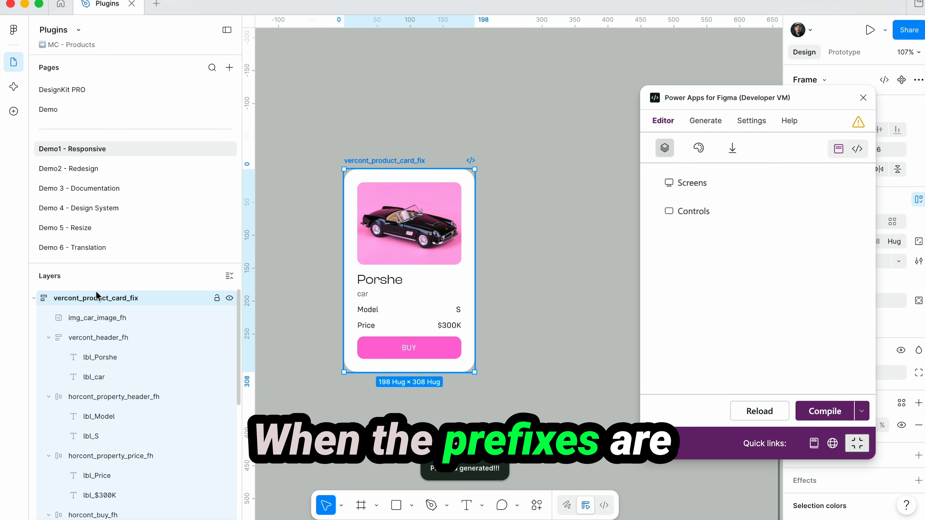
# Replace the horcont prefix of the button frame with btn so its name is btn_buy_fh
pyautogui.scroll(-3, 91, 371)
pyautogui.click(105, 425)
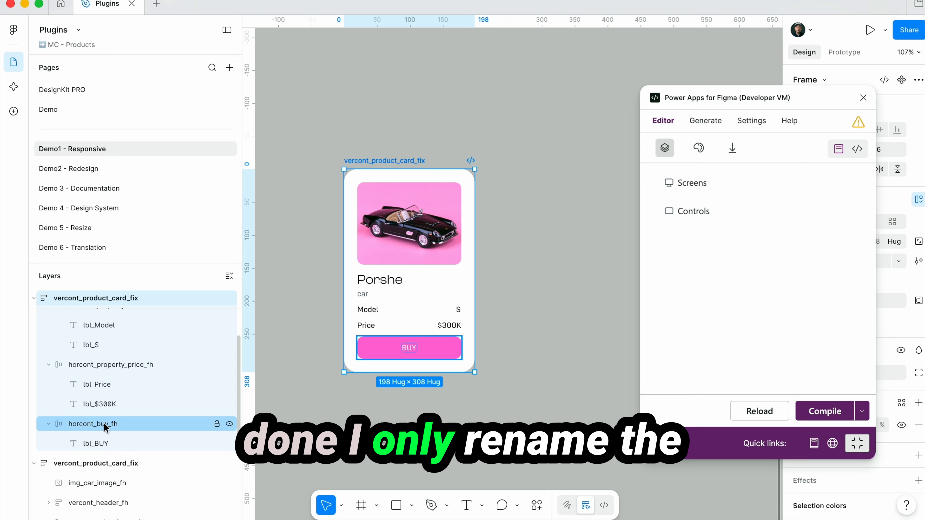
pyautogui.doubleClick(102, 425)
pyautogui.click(98, 424)
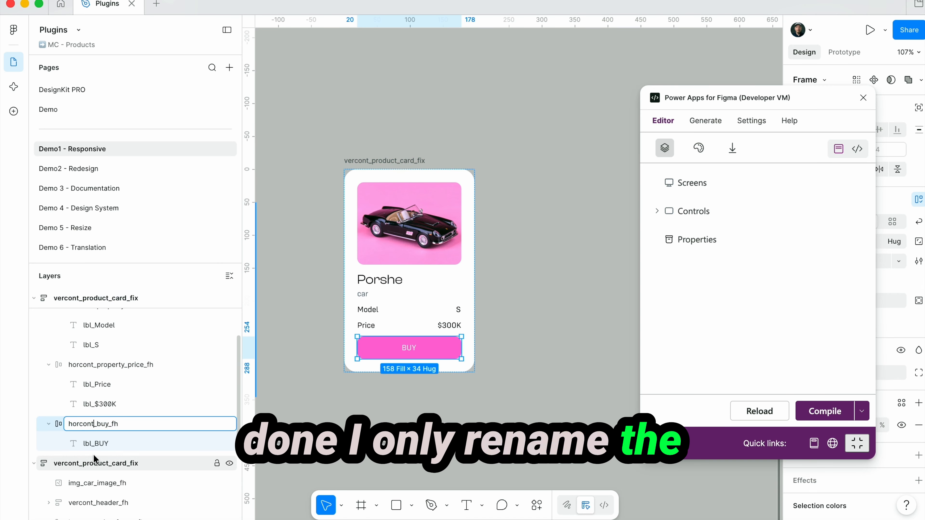
pyautogui.press('BackSpace')
pyautogui.press('BackSpace')
pyautogui.press('BackSpace')
pyautogui.press('BackSpace')
pyautogui.press('BackSpace')
pyautogui.press('BackSpace')
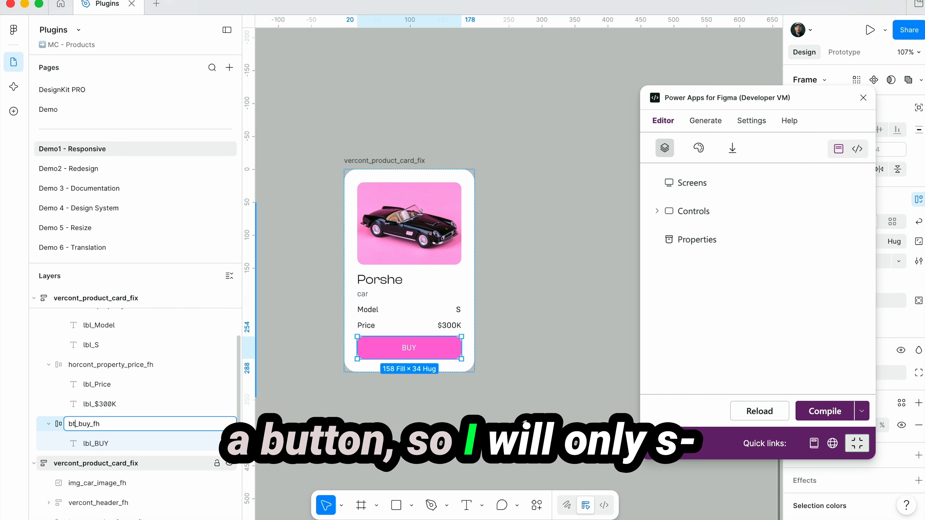
pyautogui.write('btn')
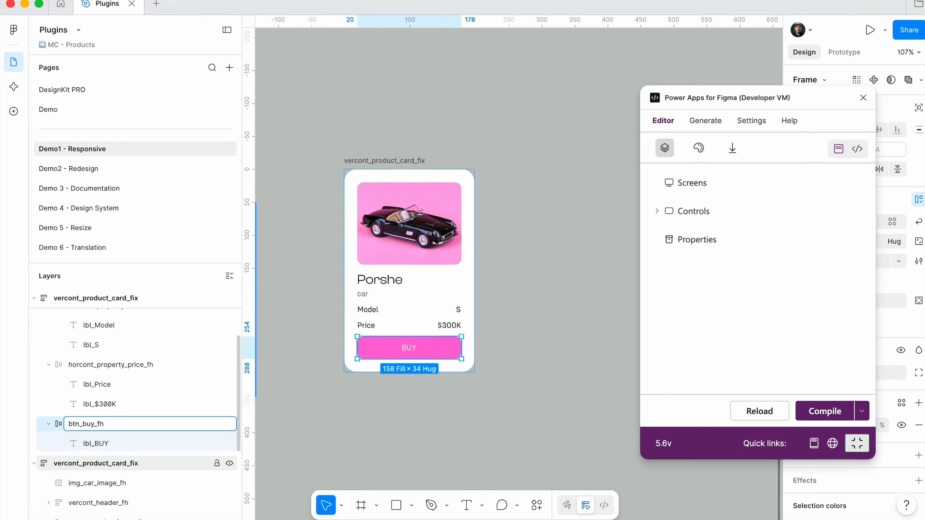
pyautogui.press('Return')
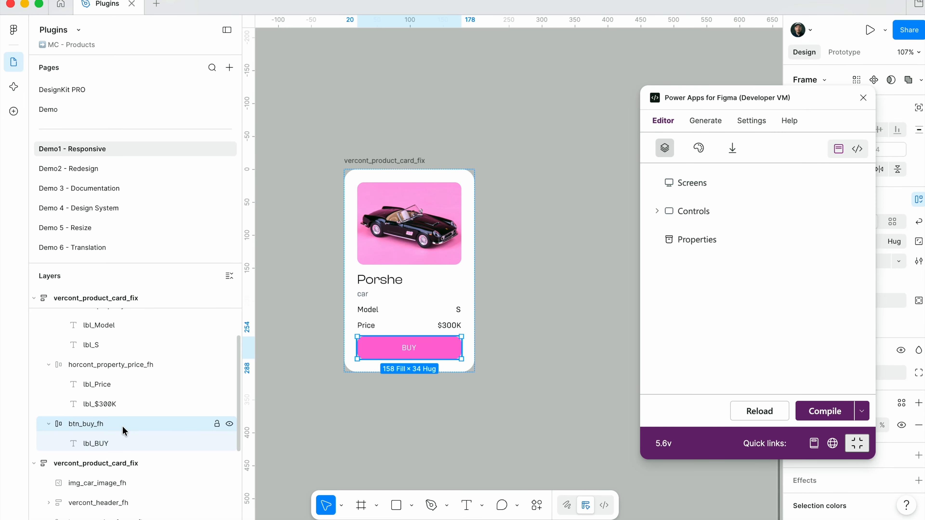
# Rename the button's text layer as BUY and the two value labels as lbl_model_value and lbl_price_value
pyautogui.doubleClick(96, 444)
pyautogui.write('BUY')
pyautogui.press('Return')
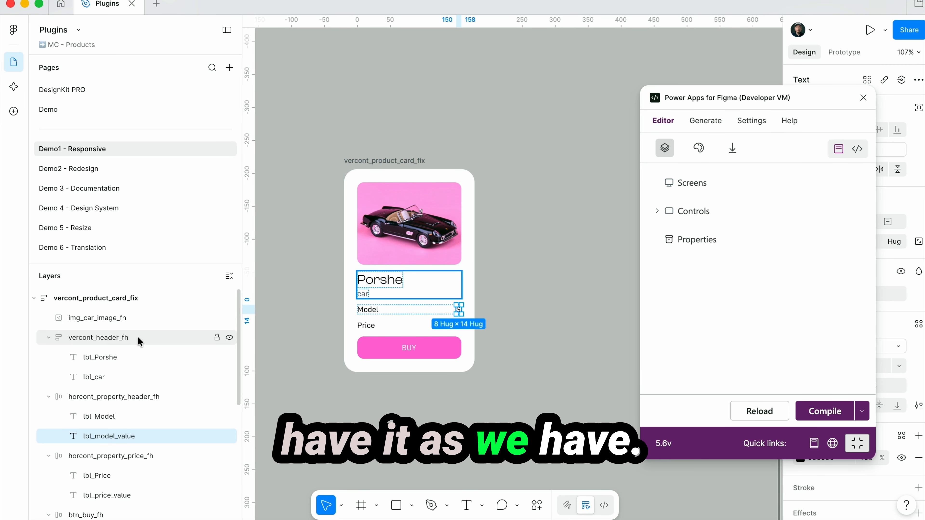
pyautogui.click(599, 317)
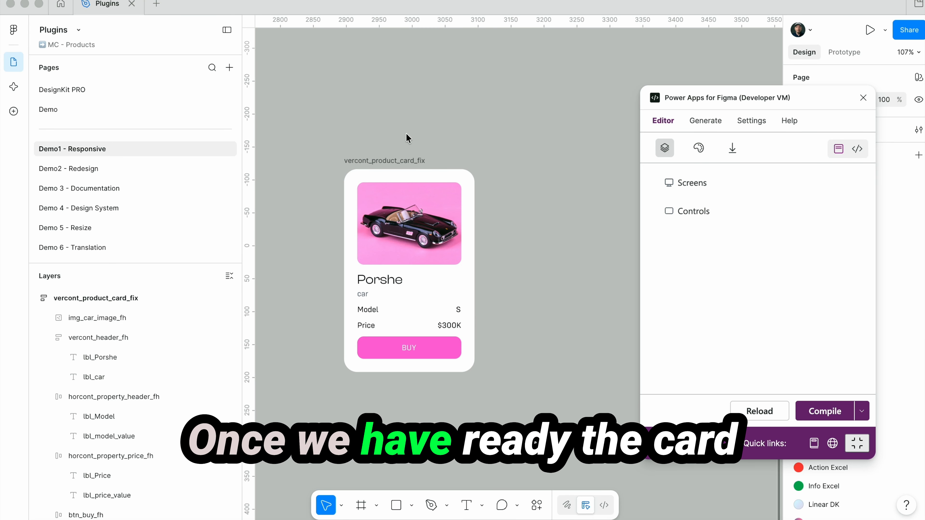
# Show the generated YAML code of the vercont_product_card_fix frame and copy it to the clipboard
pyautogui.click(393, 161)
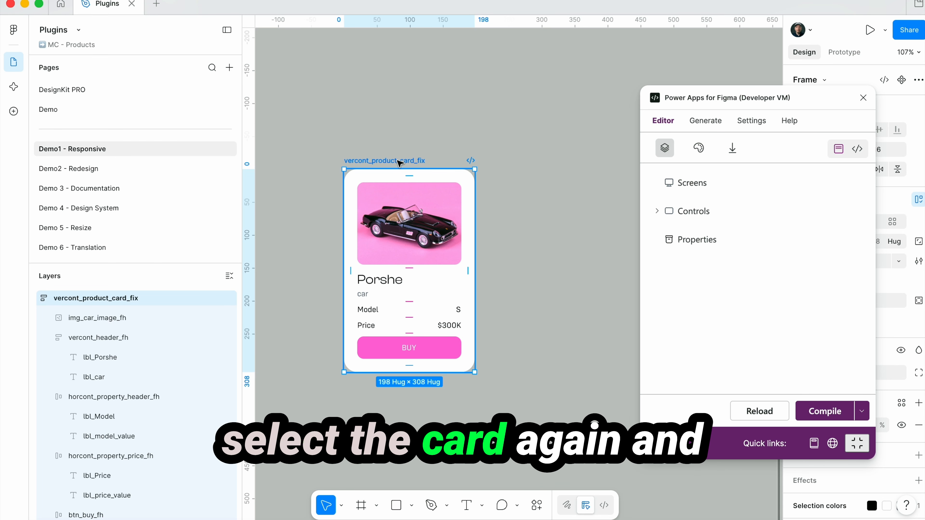
pyautogui.click(857, 148)
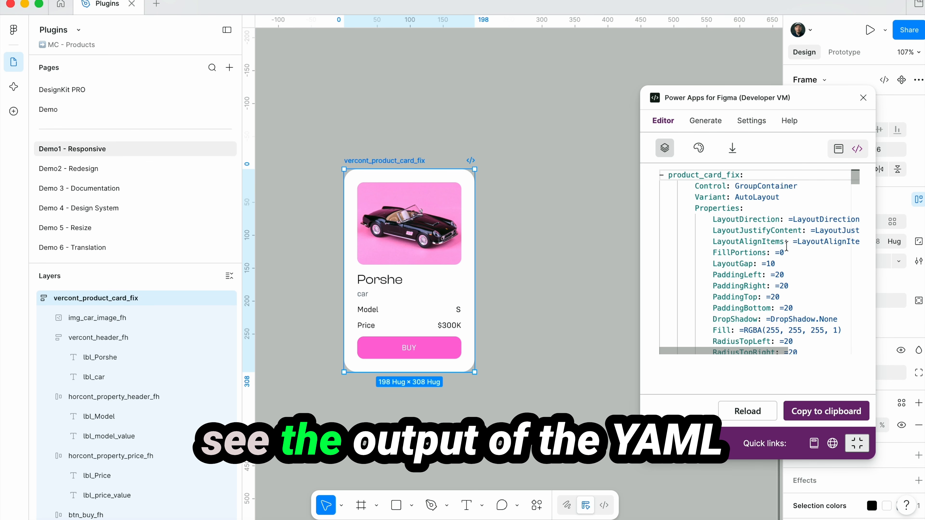
pyautogui.scroll(-15, 762, 327)
pyautogui.scroll(15, 786, 246)
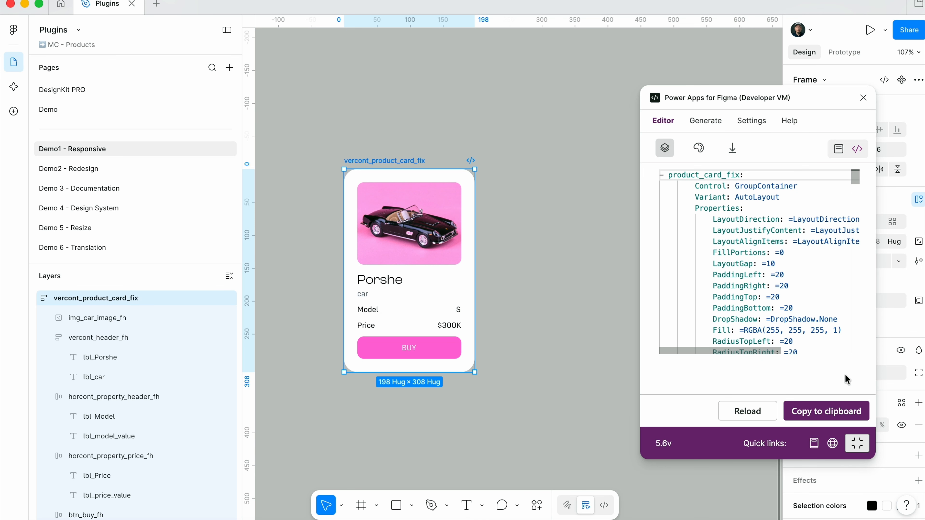
pyautogui.click(835, 411)
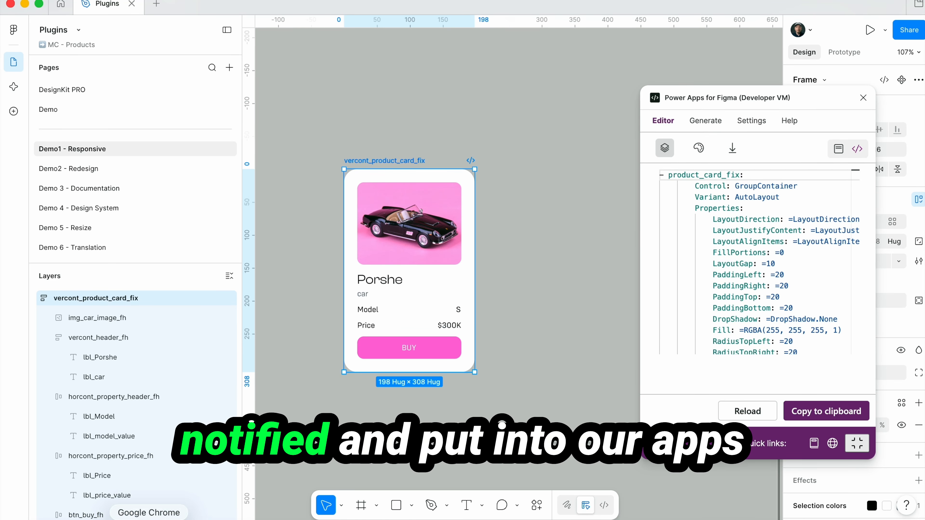
# Switch to Power Apps Studio in Chrome and paste the copied card code onto Screen2
pyautogui.click(149, 519)
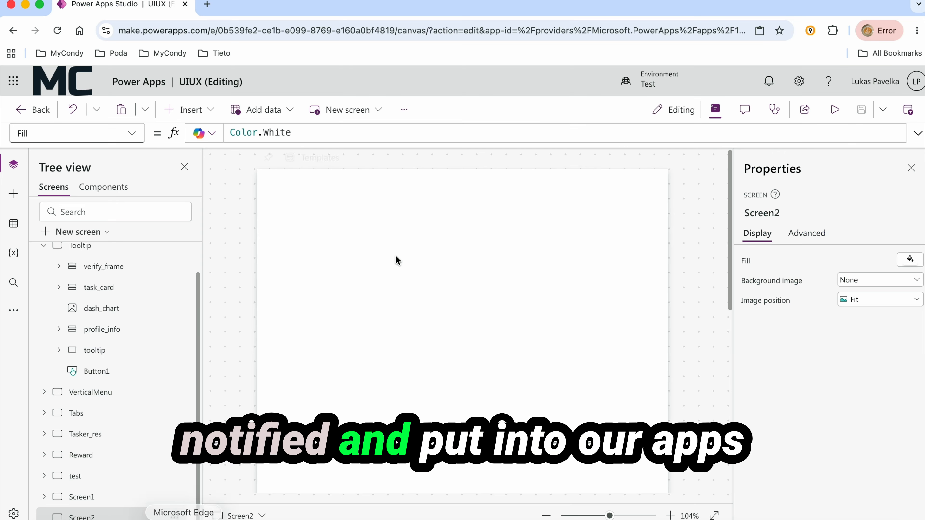
pyautogui.rightClick(419, 257)
pyautogui.click(439, 269)
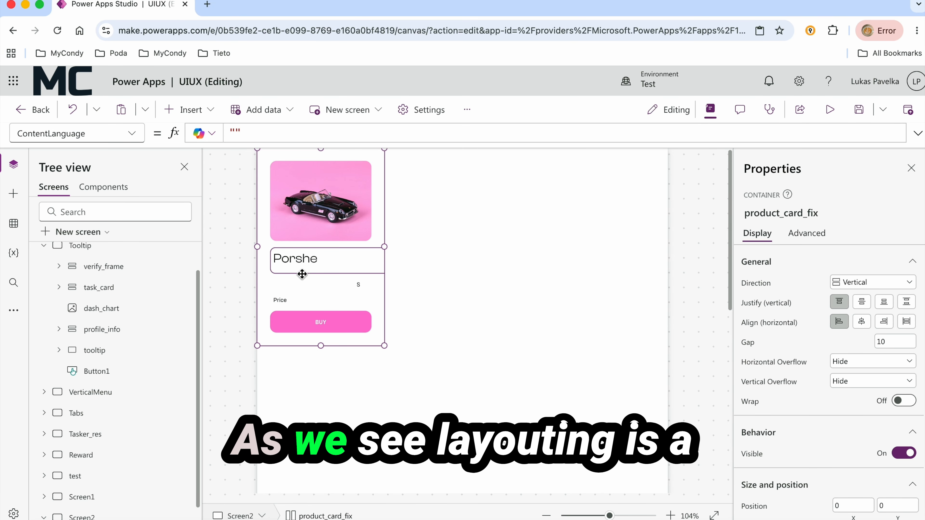
# Set the header_fh, property_header_fh and property_price_fh containers to custom start alignment within the card
pyautogui.click(369, 250)
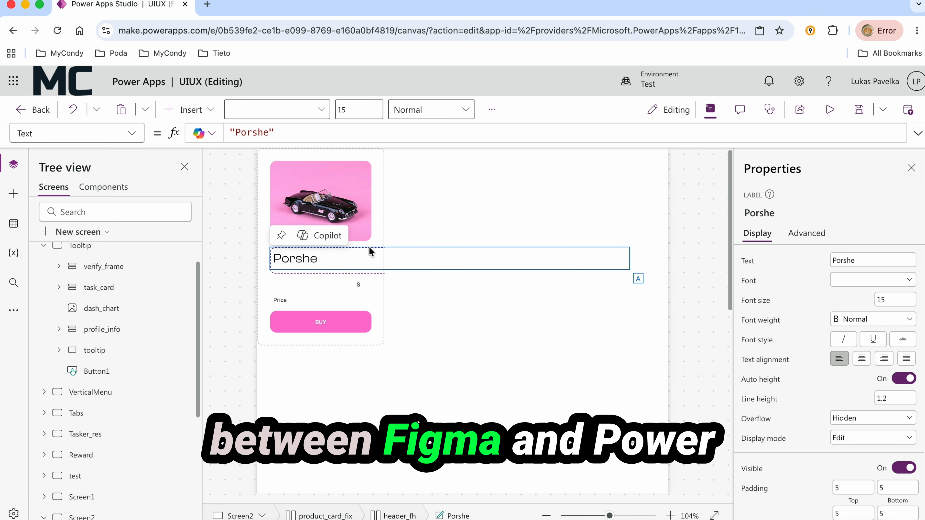
pyautogui.scroll(-5, 85, 322)
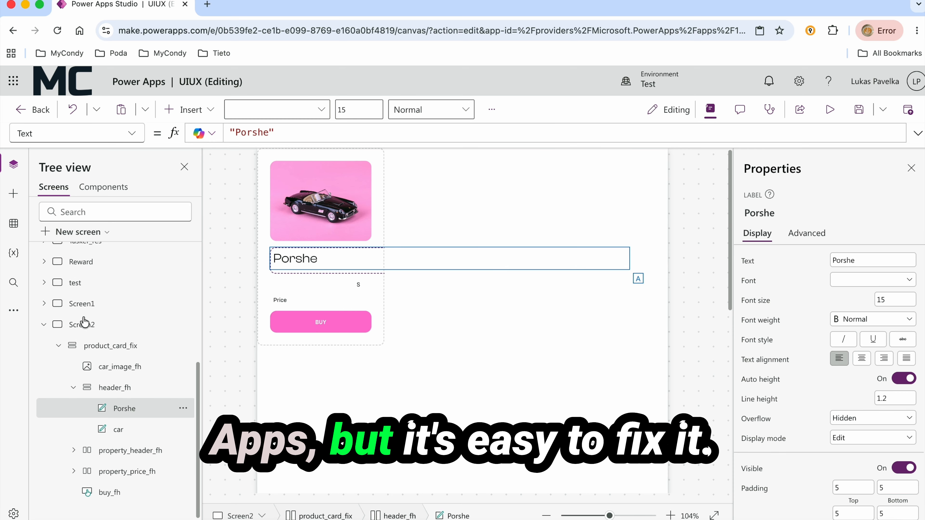
pyautogui.click(115, 407)
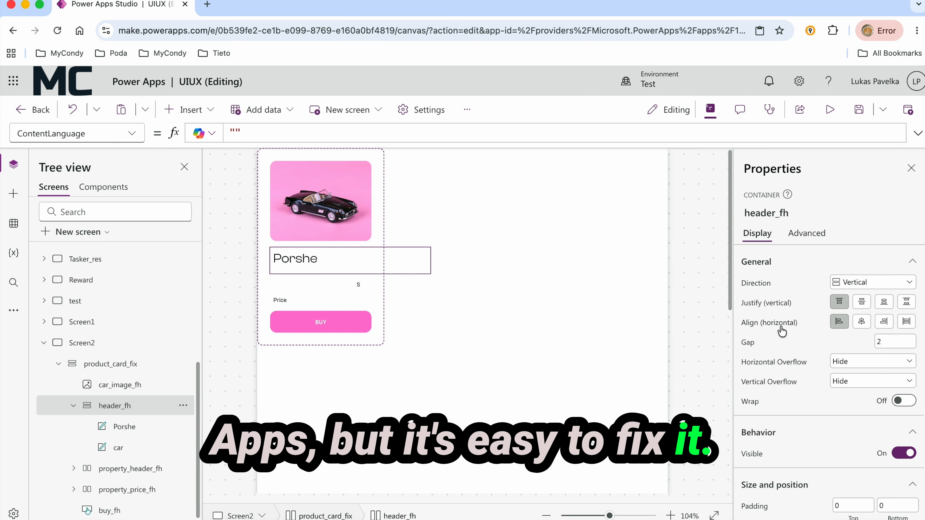
pyautogui.scroll(-6, 808, 356)
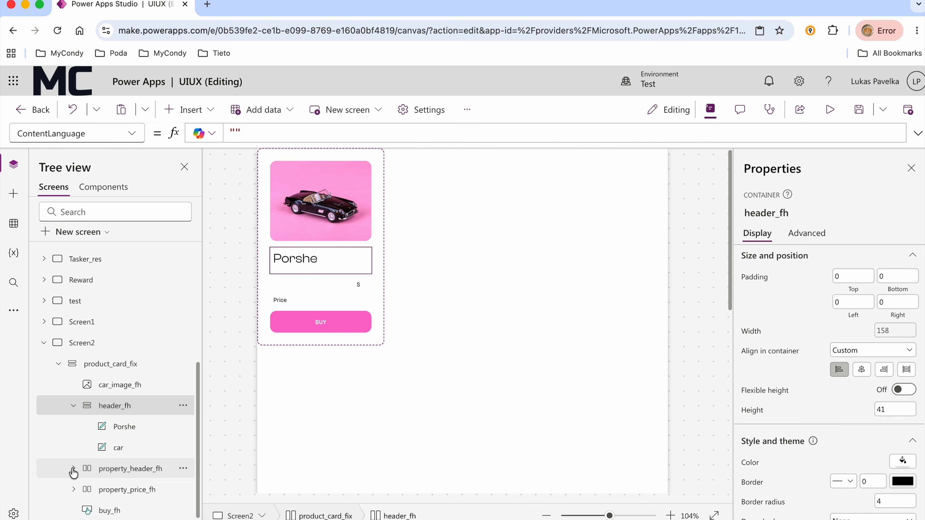
pyautogui.click(115, 476)
pyautogui.keyDown('shift'); pyautogui.click(116, 489); pyautogui.keyUp('shift')
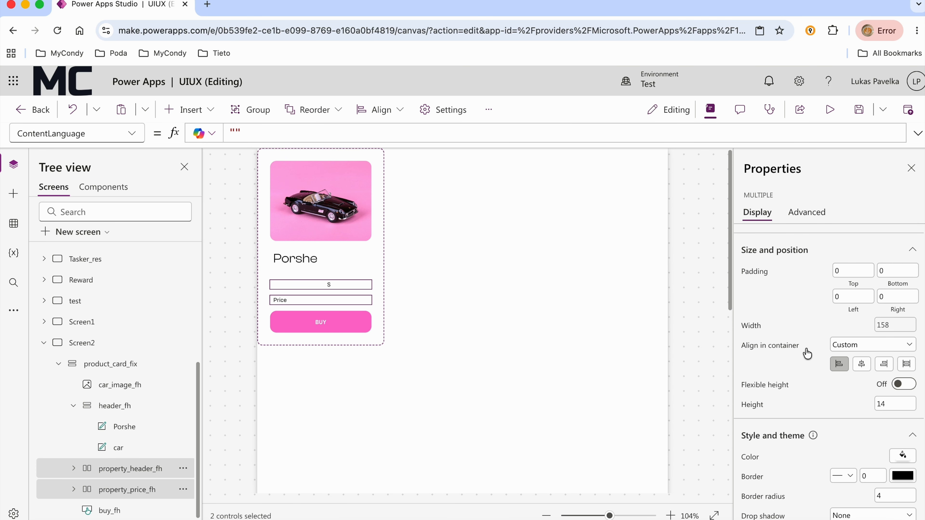
# Stretch the Porshe label within its container and set its minimum width to 150
pyautogui.click(293, 266)
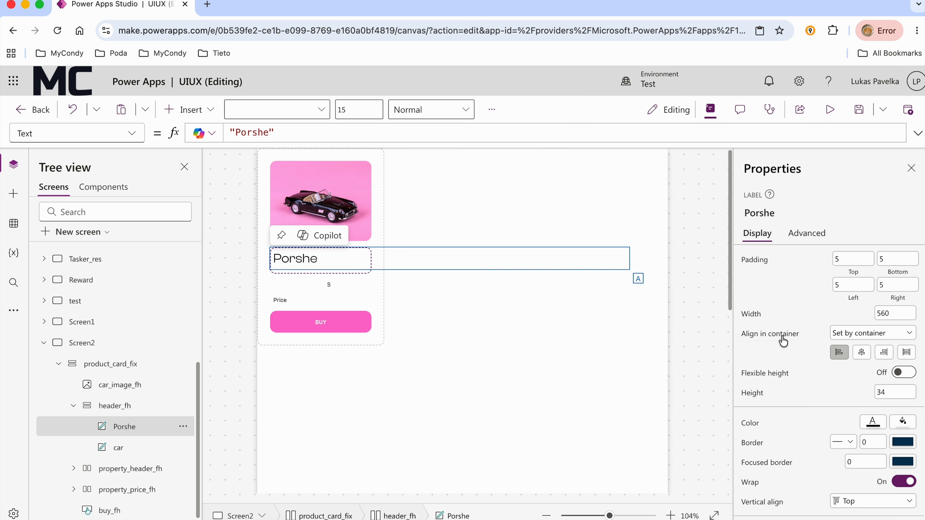
pyautogui.click(910, 357)
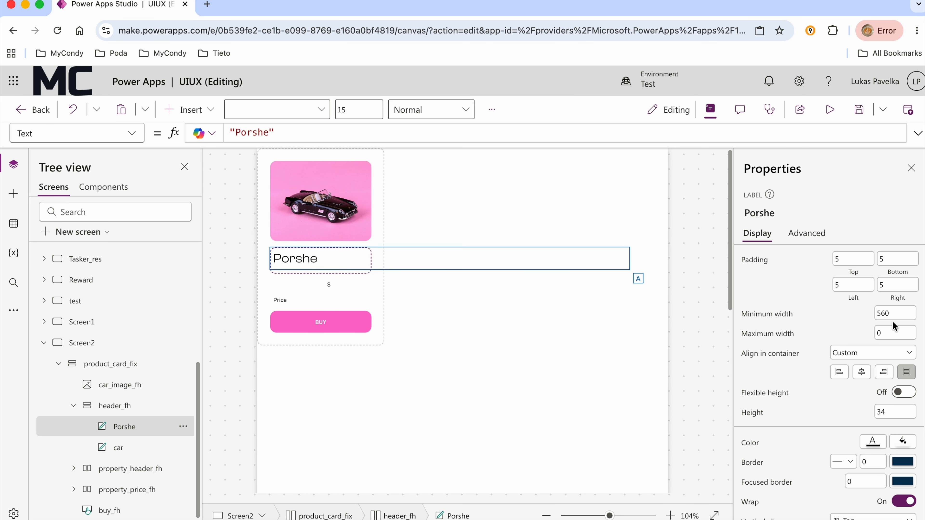
pyautogui.press('Return')
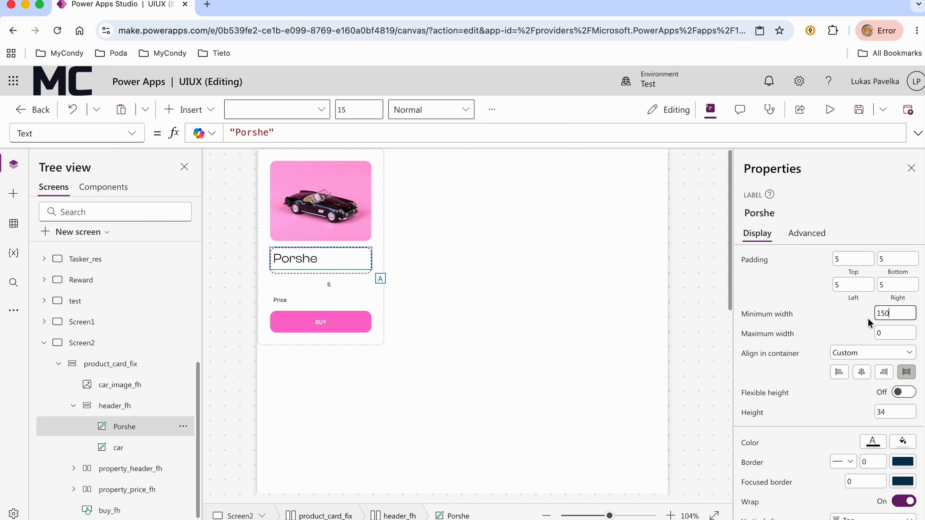
# Set the horizontal justification of the property_header_fh container to start
pyautogui.scroll(-3, 410, 343)
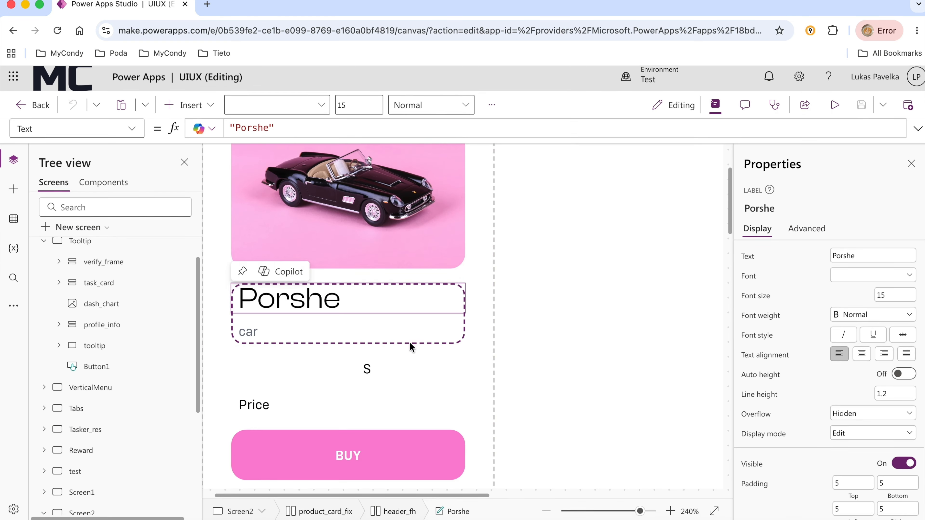
pyautogui.scroll(-6, 806, 453)
pyautogui.click(288, 380)
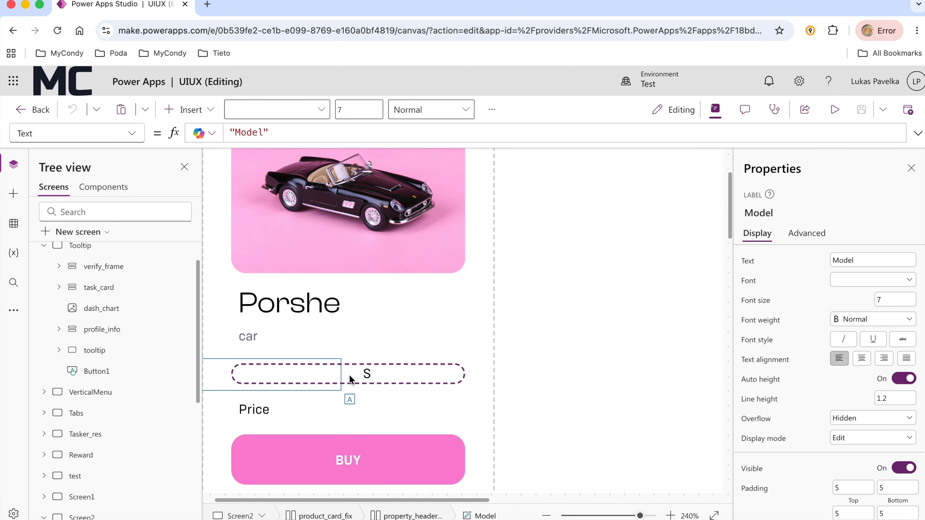
pyautogui.scroll(-8, 109, 404)
pyautogui.click(126, 427)
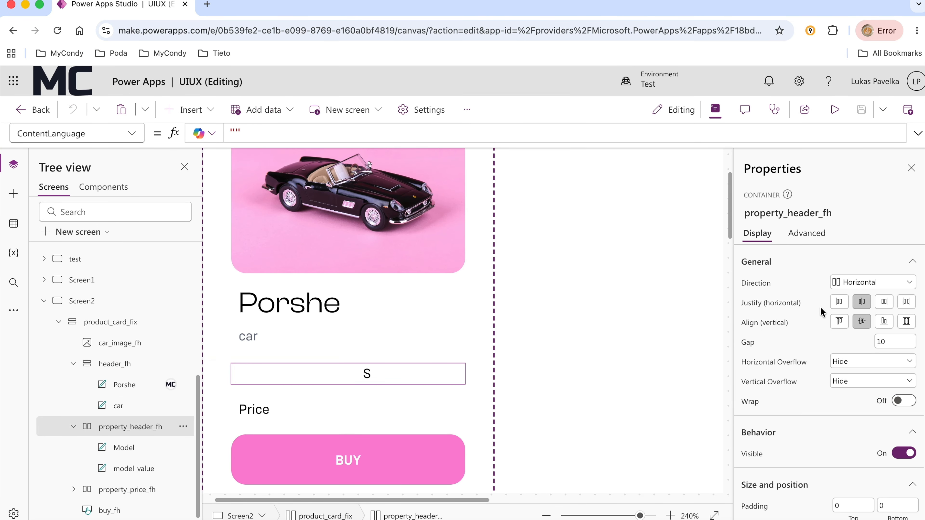
pyautogui.click(838, 302)
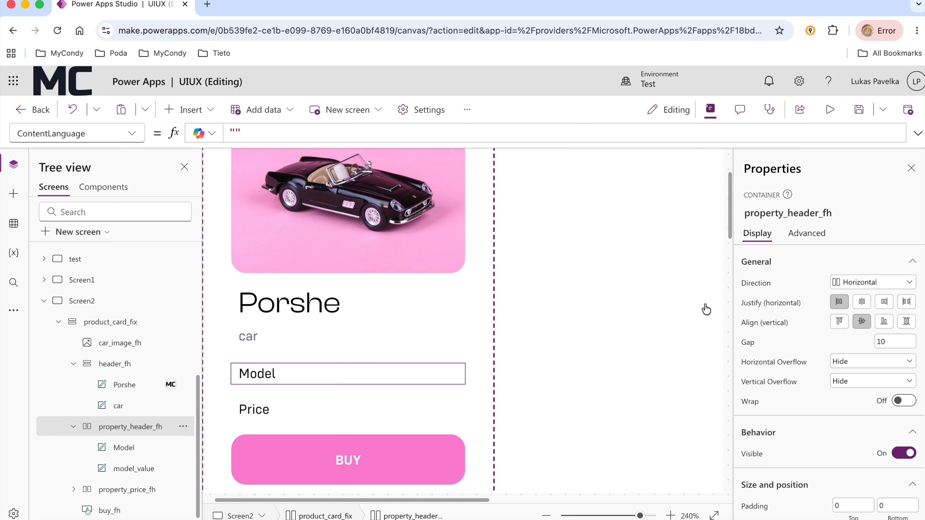
pyautogui.click(127, 489)
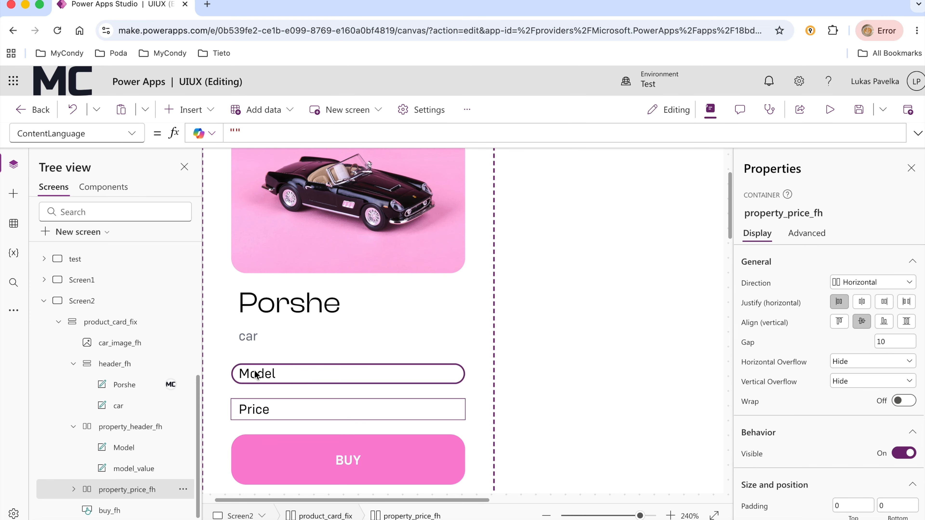
# Turn on flexible width for the Model and Price labels and set their minimum width to 100
pyautogui.click(261, 377)
pyautogui.scroll(-6, 852, 407)
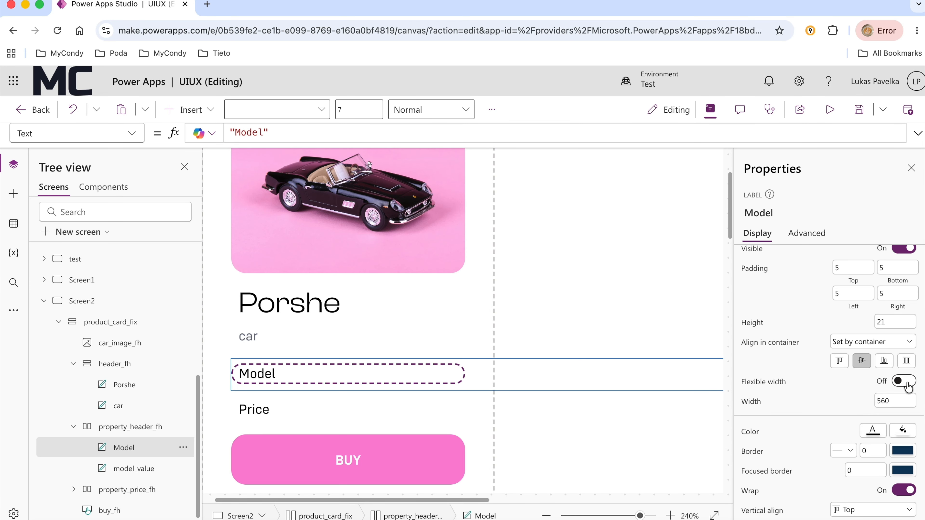
pyautogui.click(904, 381)
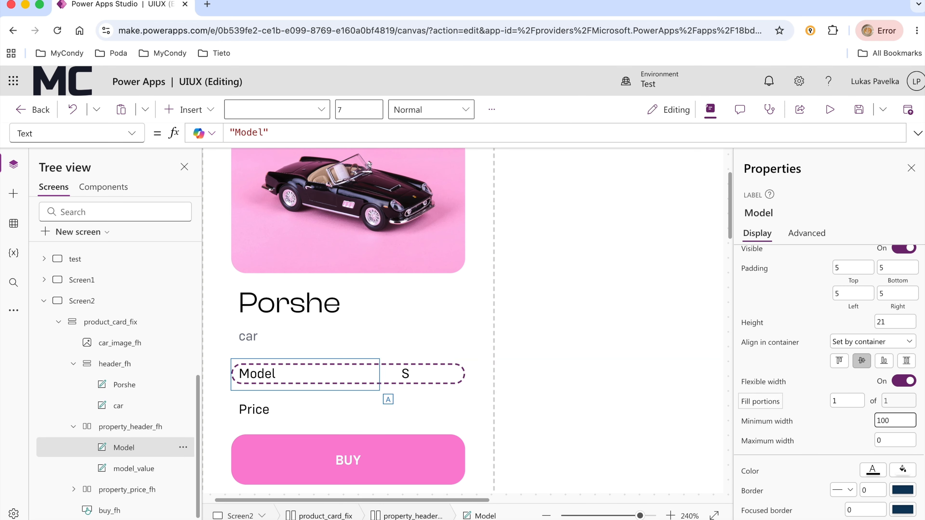
pyautogui.click(263, 411)
pyautogui.click(904, 381)
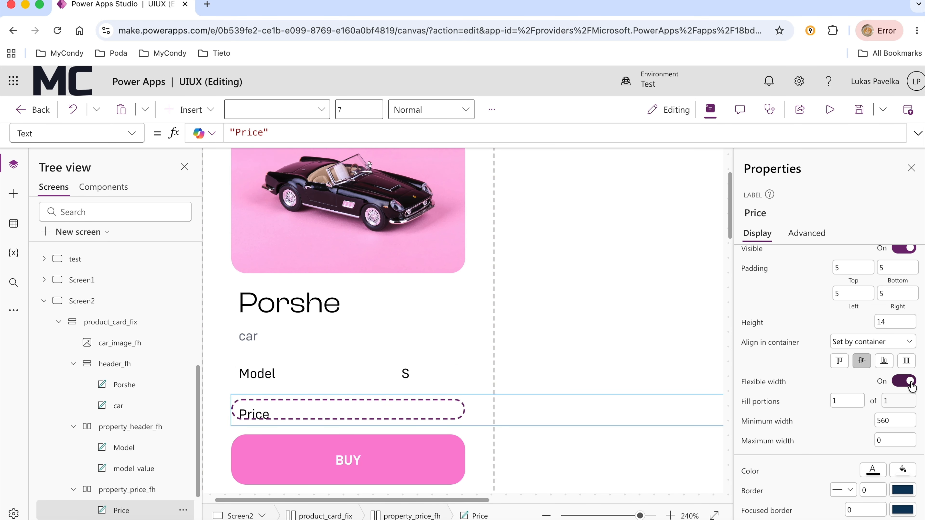
pyautogui.write('100')
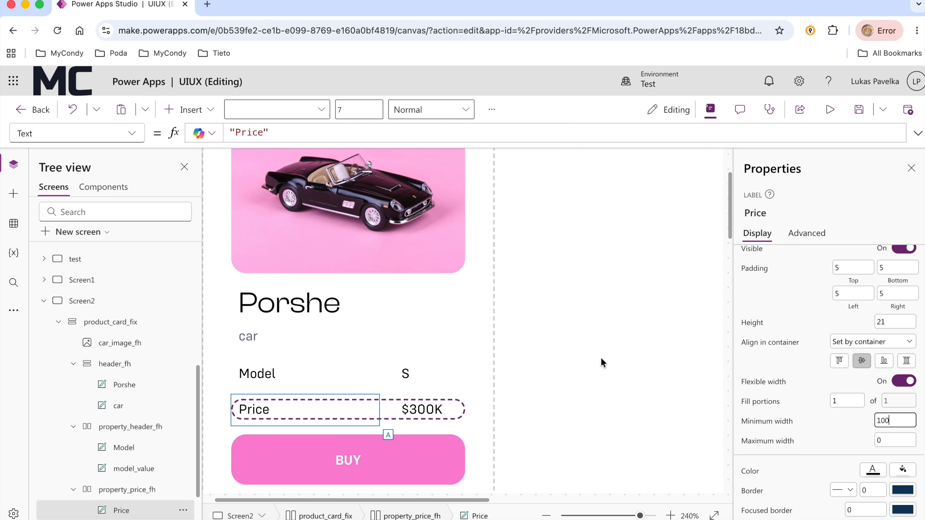
# Set the width of the model_value and price_value labels to 40
pyautogui.click(406, 373)
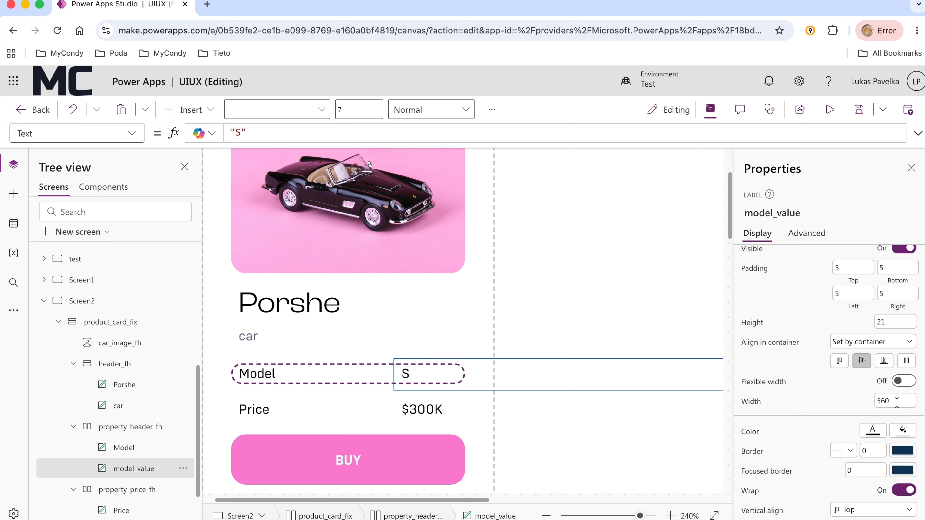
pyautogui.write('40')
pyautogui.click(423, 408)
pyautogui.click(906, 401)
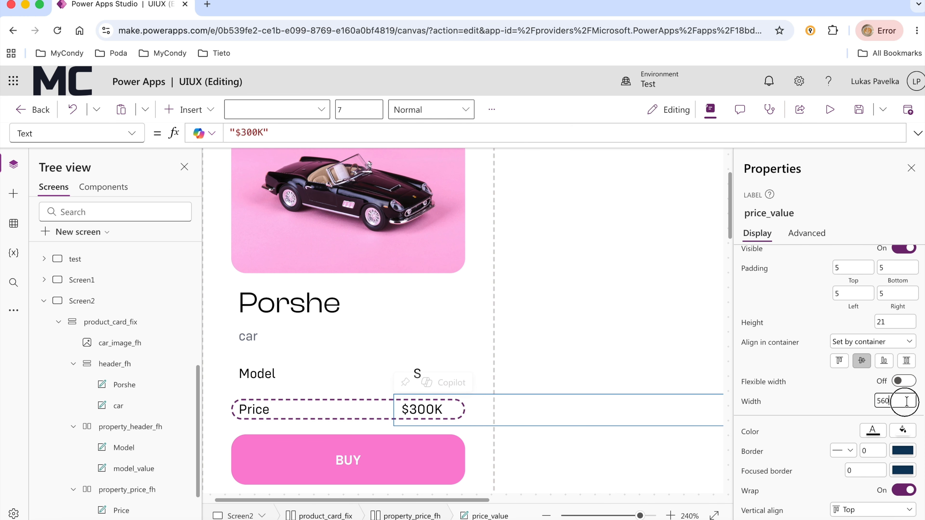
# Set the vertical alignment of the price_value label to Middle
pyautogui.scroll(-1, 912, 435)
pyautogui.click(872, 475)
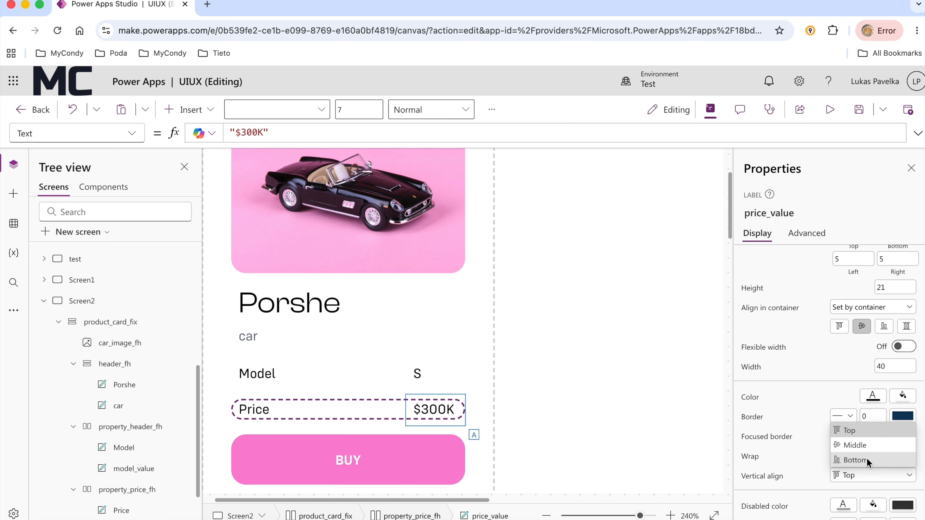
pyautogui.click(801, 458)
pyautogui.click(872, 475)
pyautogui.click(837, 443)
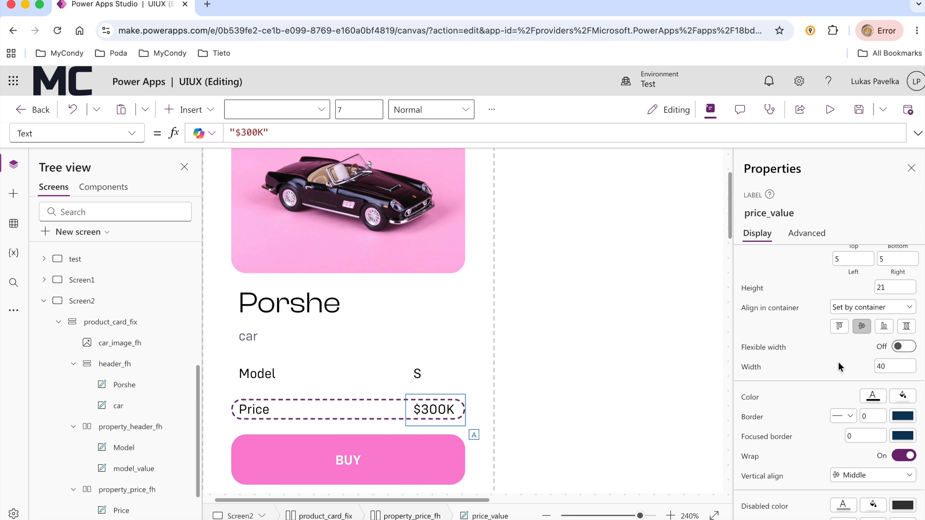
# Right-align the text of the price_value and model_value labels
pyautogui.scroll(5, 838, 367)
pyautogui.click(884, 291)
pyautogui.click(418, 373)
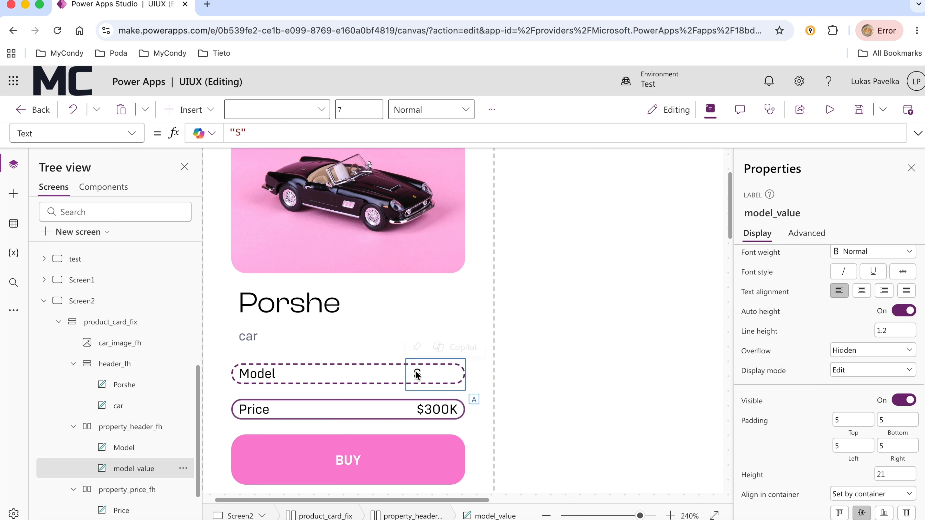
pyautogui.click(885, 291)
# Apply a drop shadow to the product_card_fix container
pyautogui.scroll(-2, 613, 412)
pyautogui.click(472, 428)
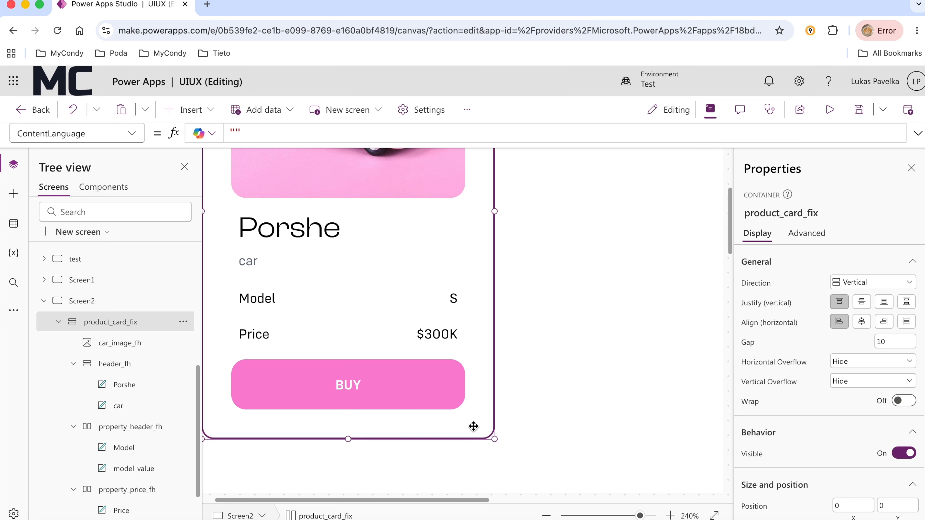
pyautogui.click(621, 516)
pyautogui.scroll(2, 479, 397)
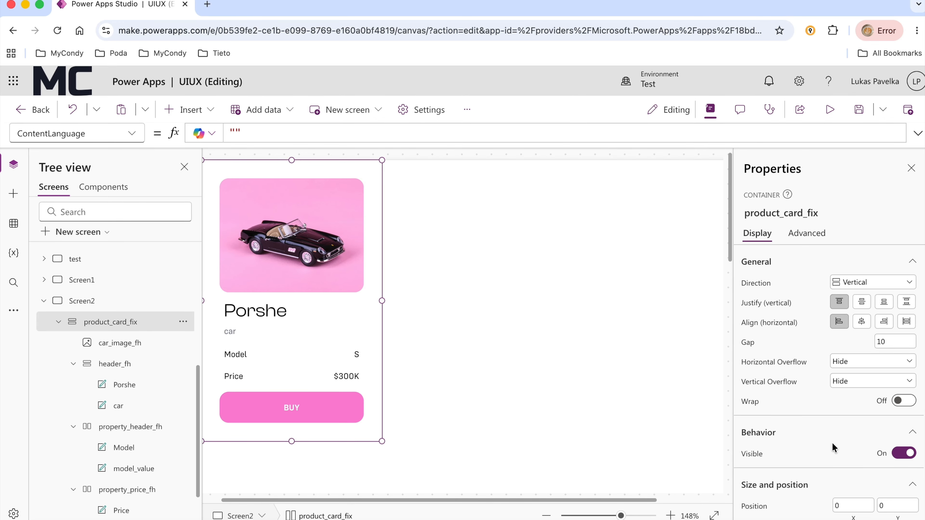
pyautogui.scroll(-5, 833, 447)
pyautogui.click(896, 513)
pyautogui.click(881, 401)
pyautogui.click(405, 456)
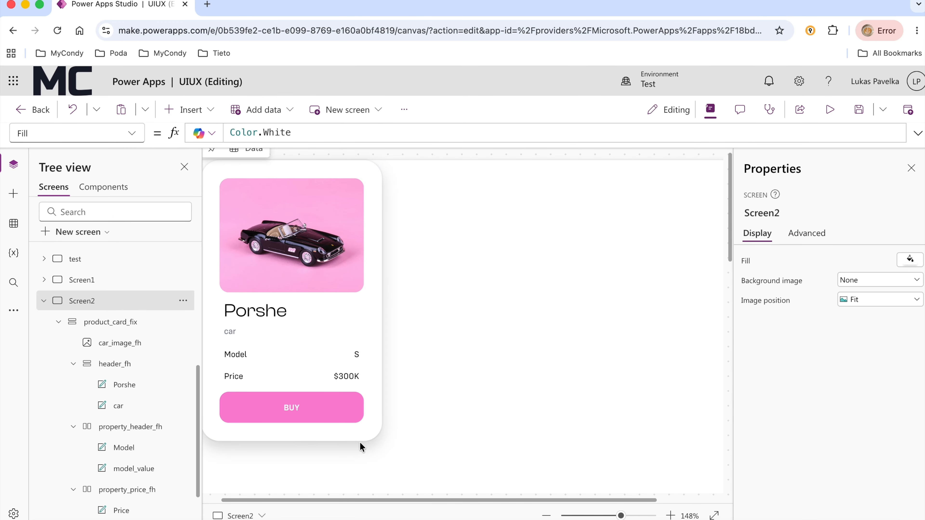
# Move the product card to about X 165, Y 30 on Screen2 and widen it slightly
pyautogui.click(361, 446)
pyautogui.moveTo(345, 450); pyautogui.dragTo(522, 477)
pyautogui.moveTo(561, 328)
pyautogui.mouseDown()
pyautogui.moveTo(607, 332)
pyautogui.moveTo(549, 328)
pyautogui.mouseUp()
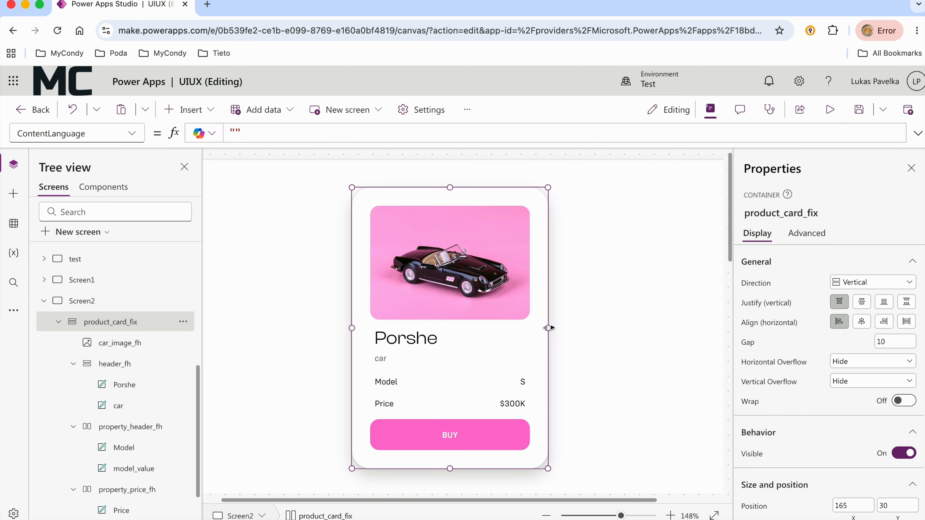
pyautogui.click(605, 358)
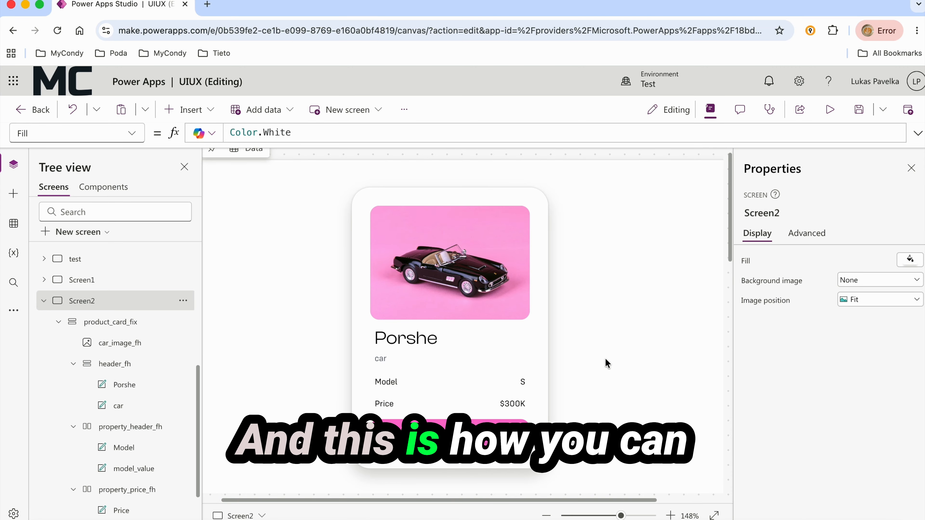